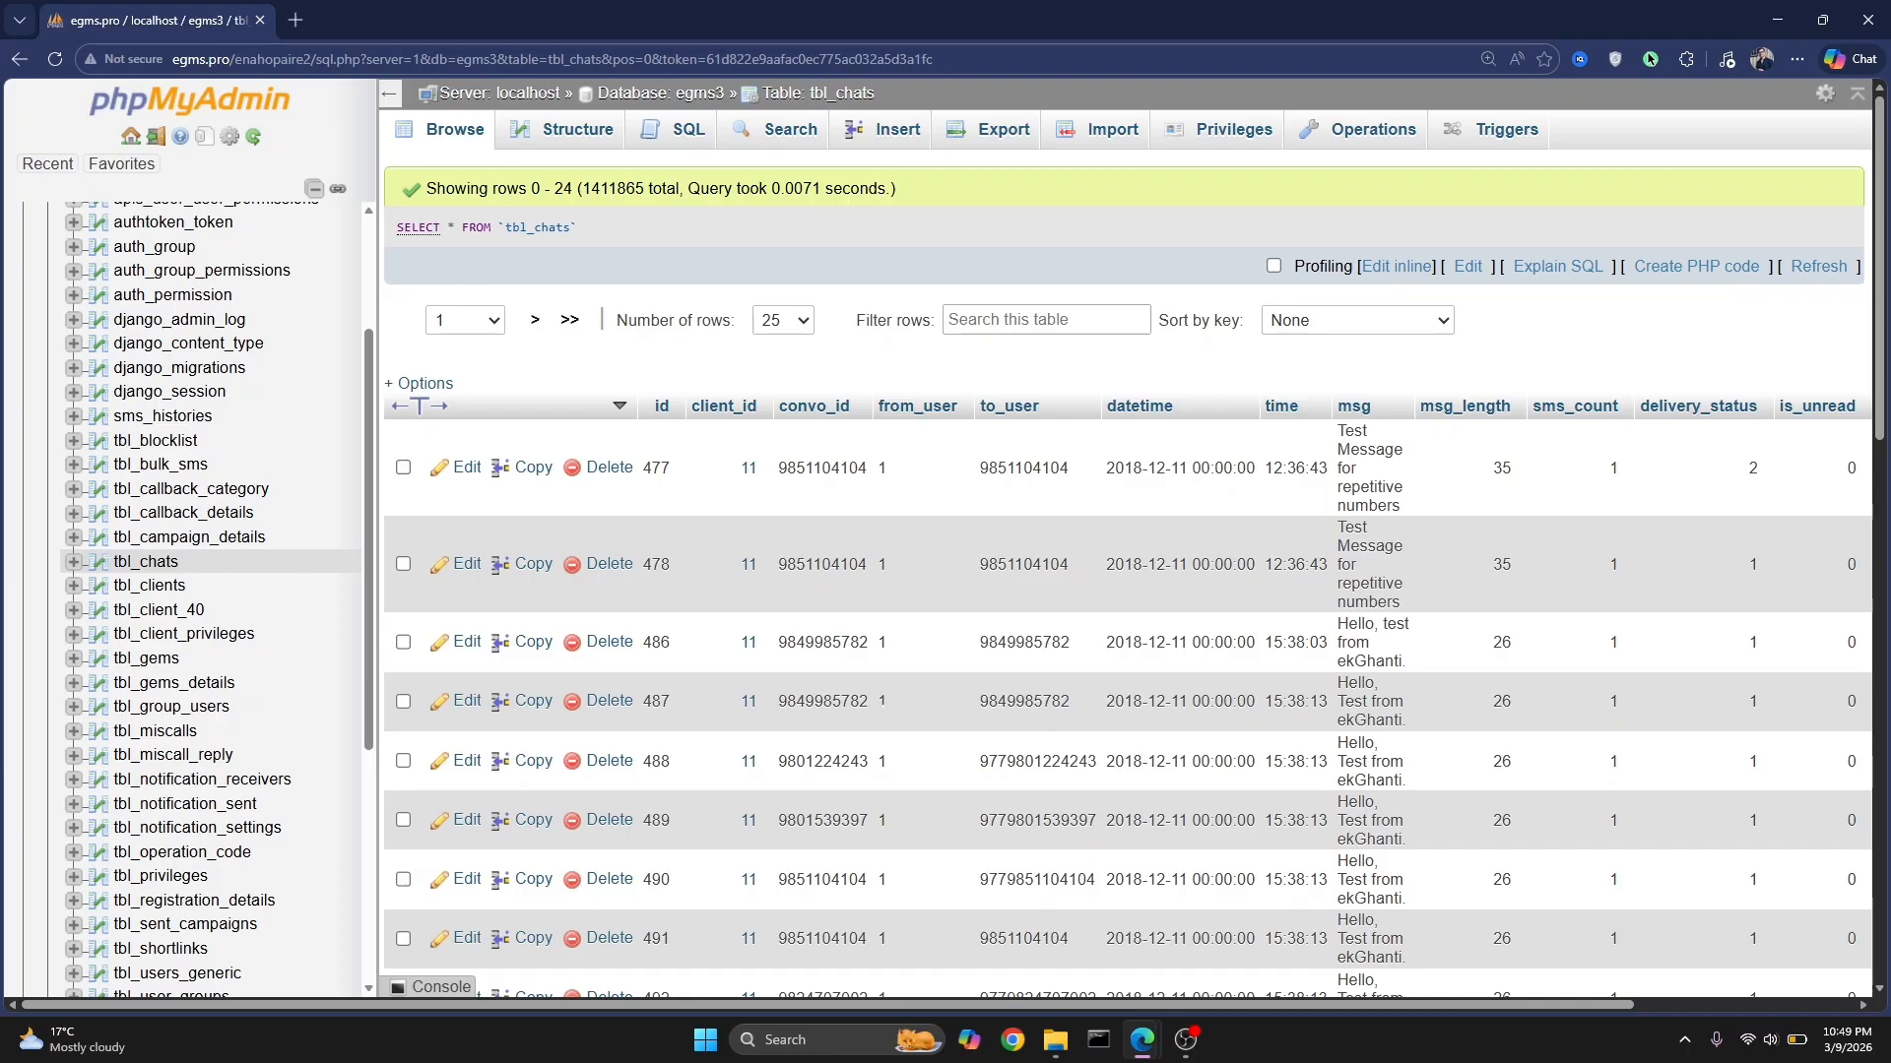
Step: Browse the tbl_chats rows from page 2049 to the last page of records
scroll(789, 458, "down", 5)
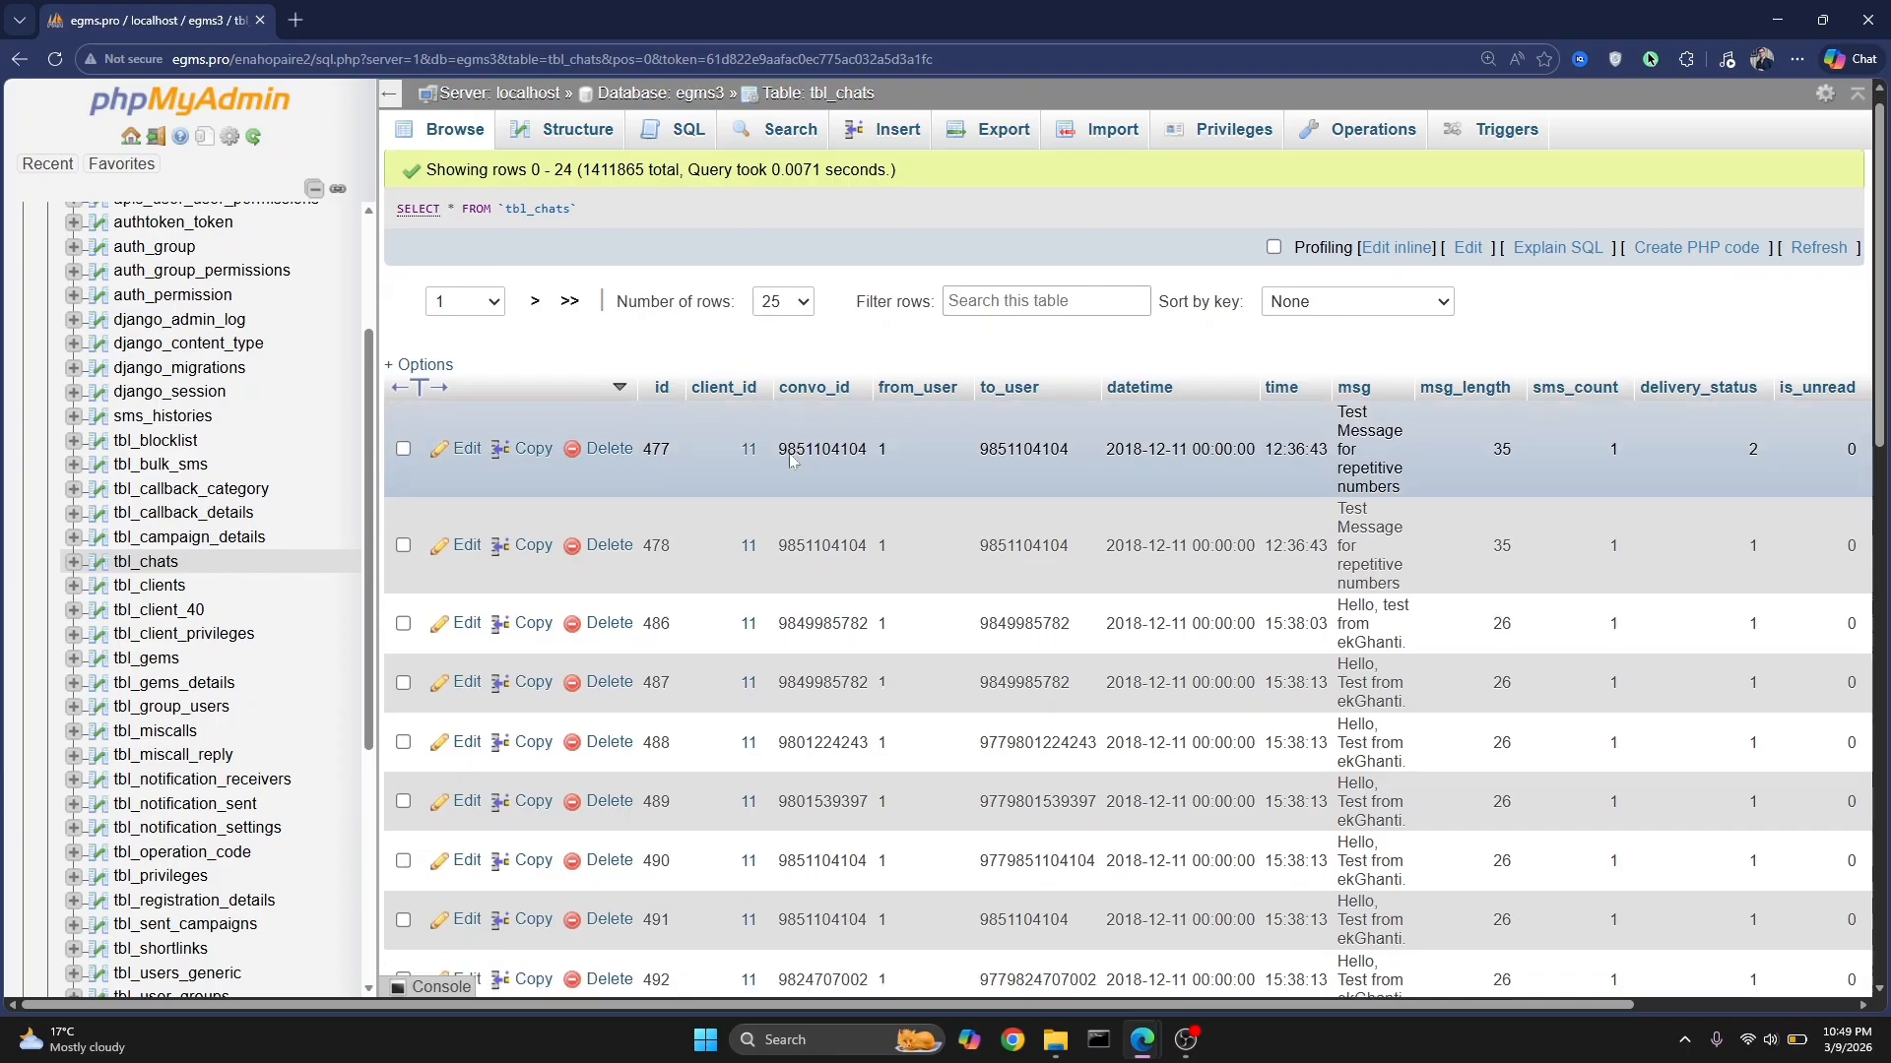
scroll(793, 460, "up", 6)
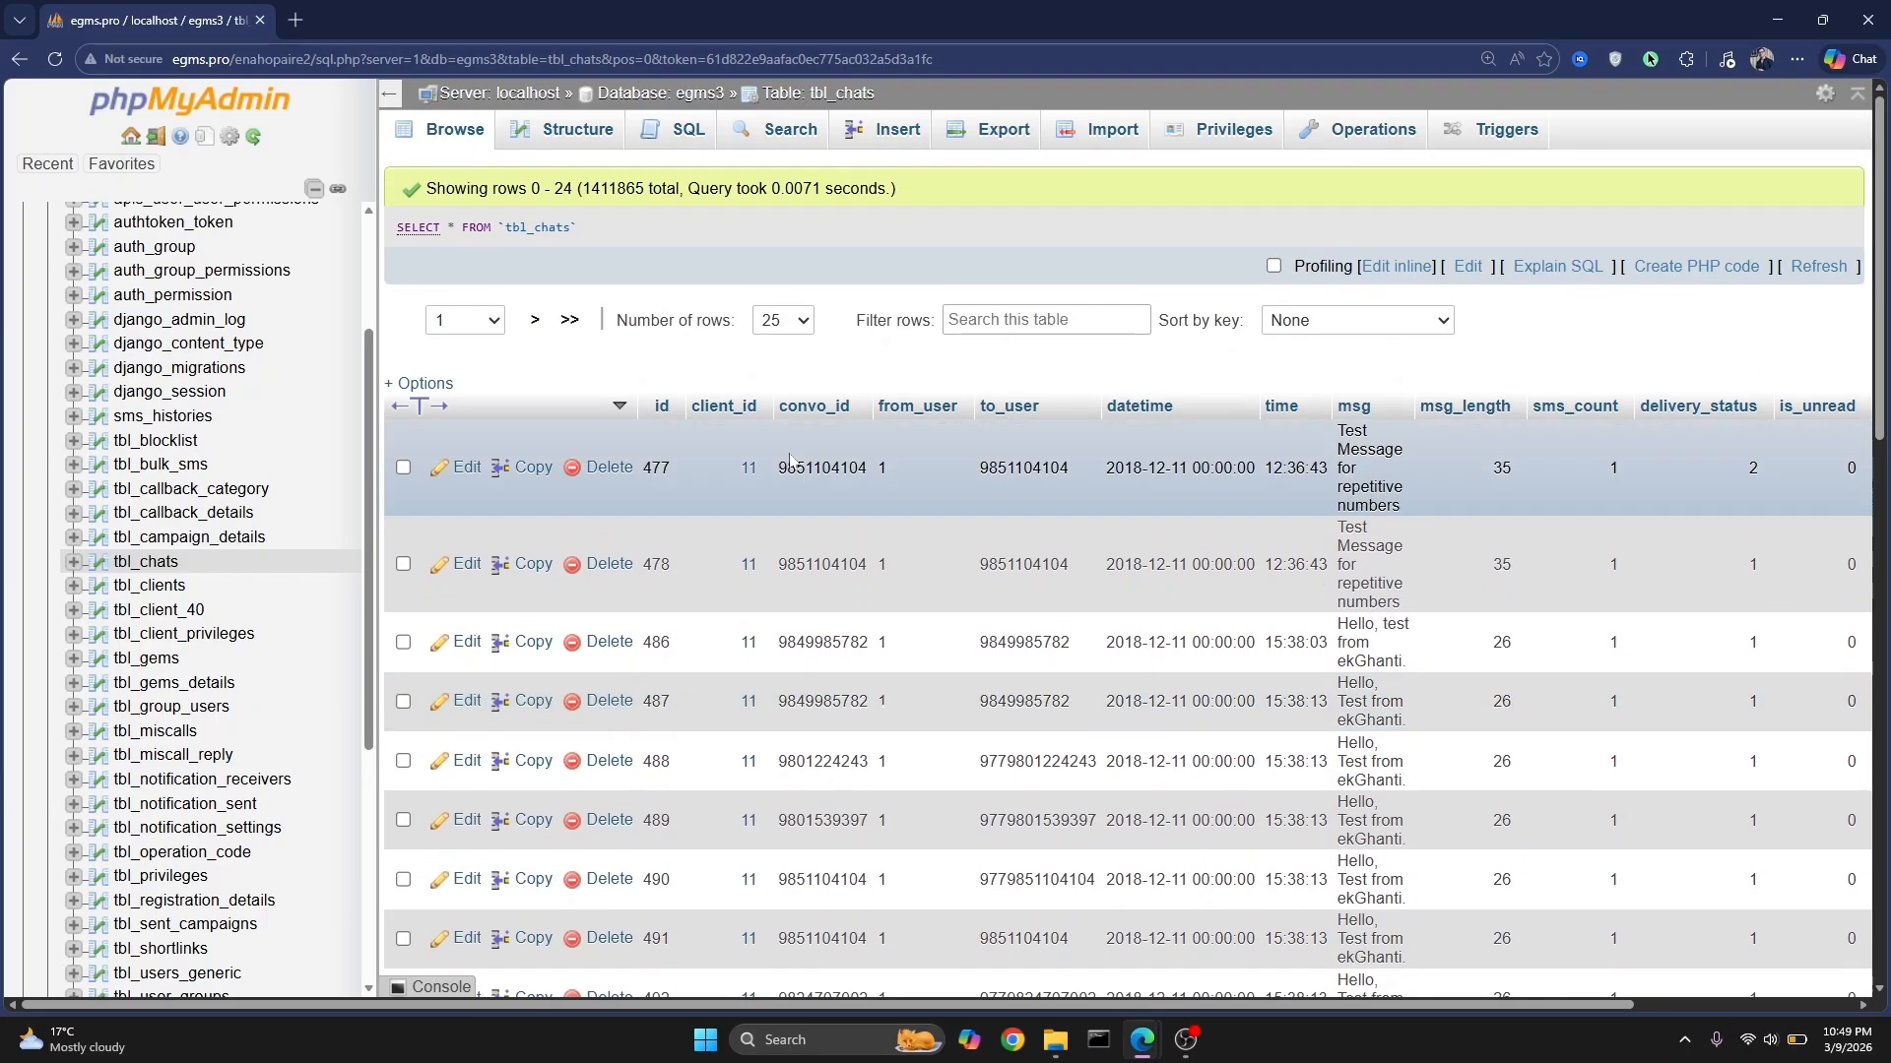
left_click(497, 320)
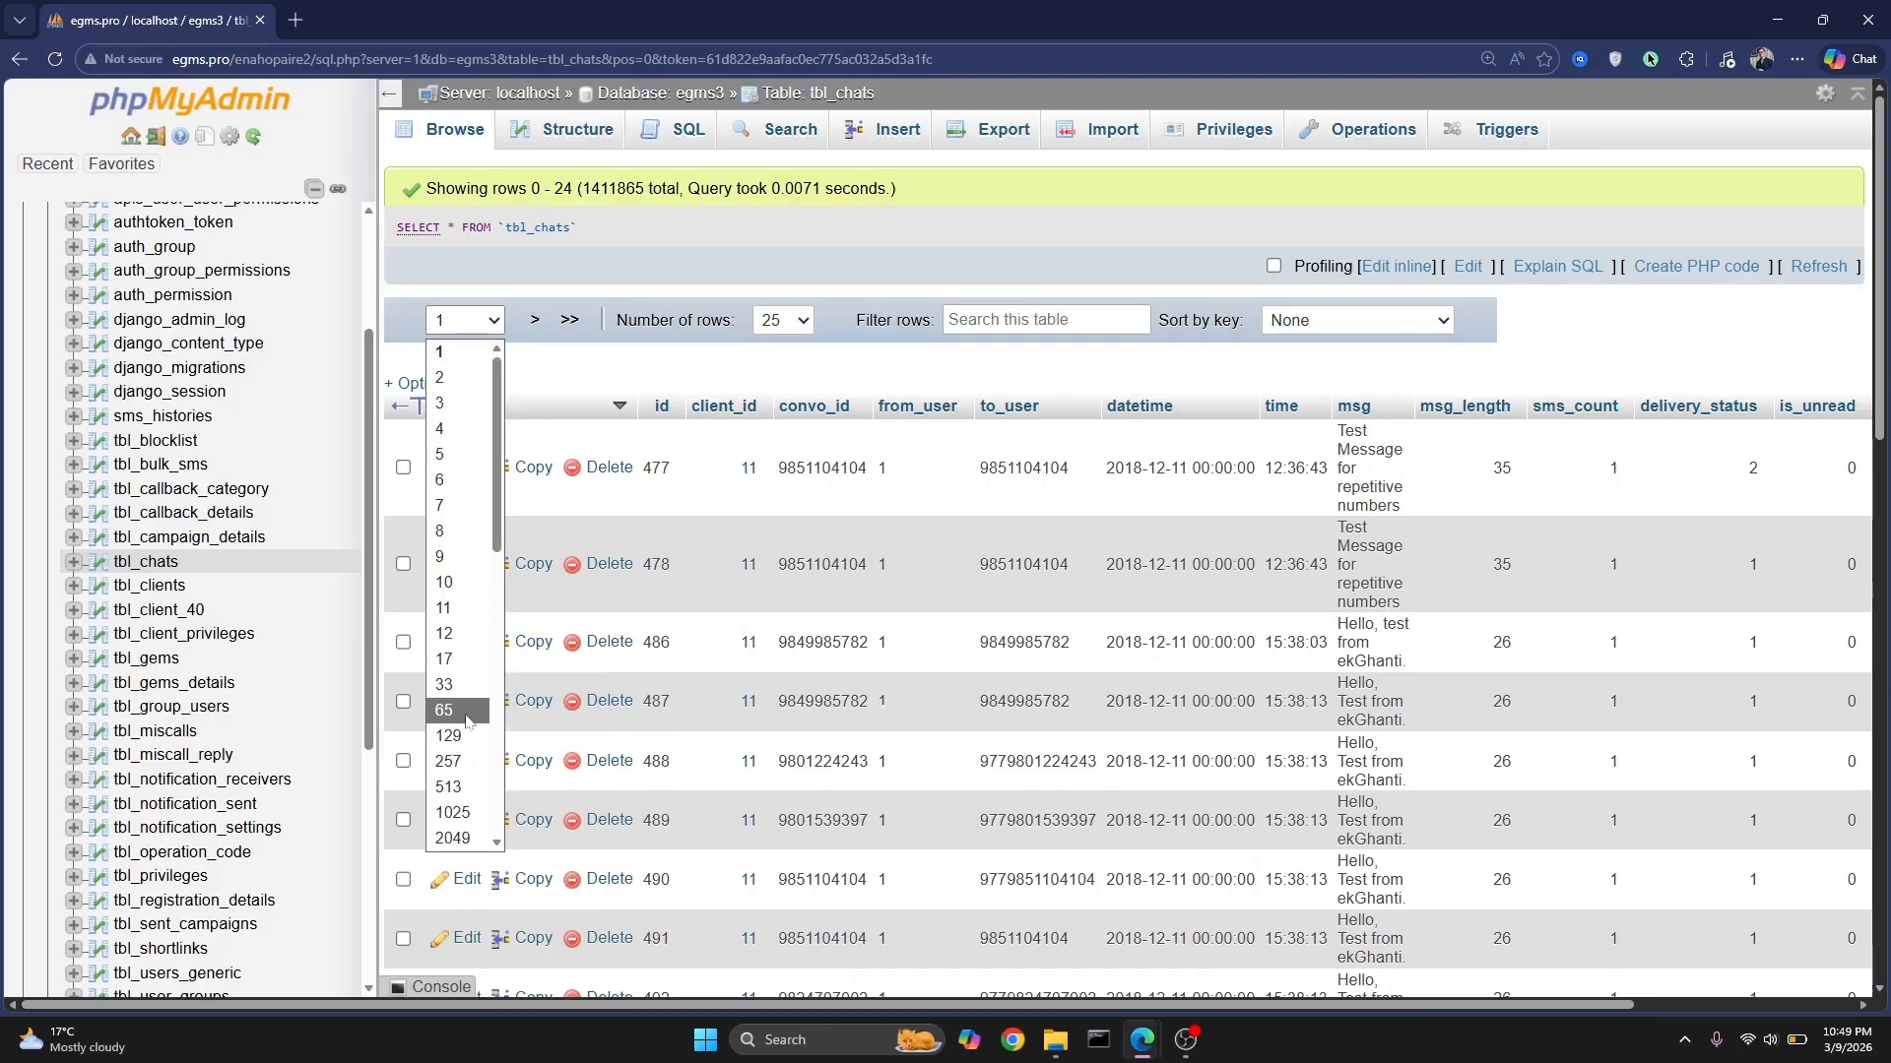
left_click(458, 843)
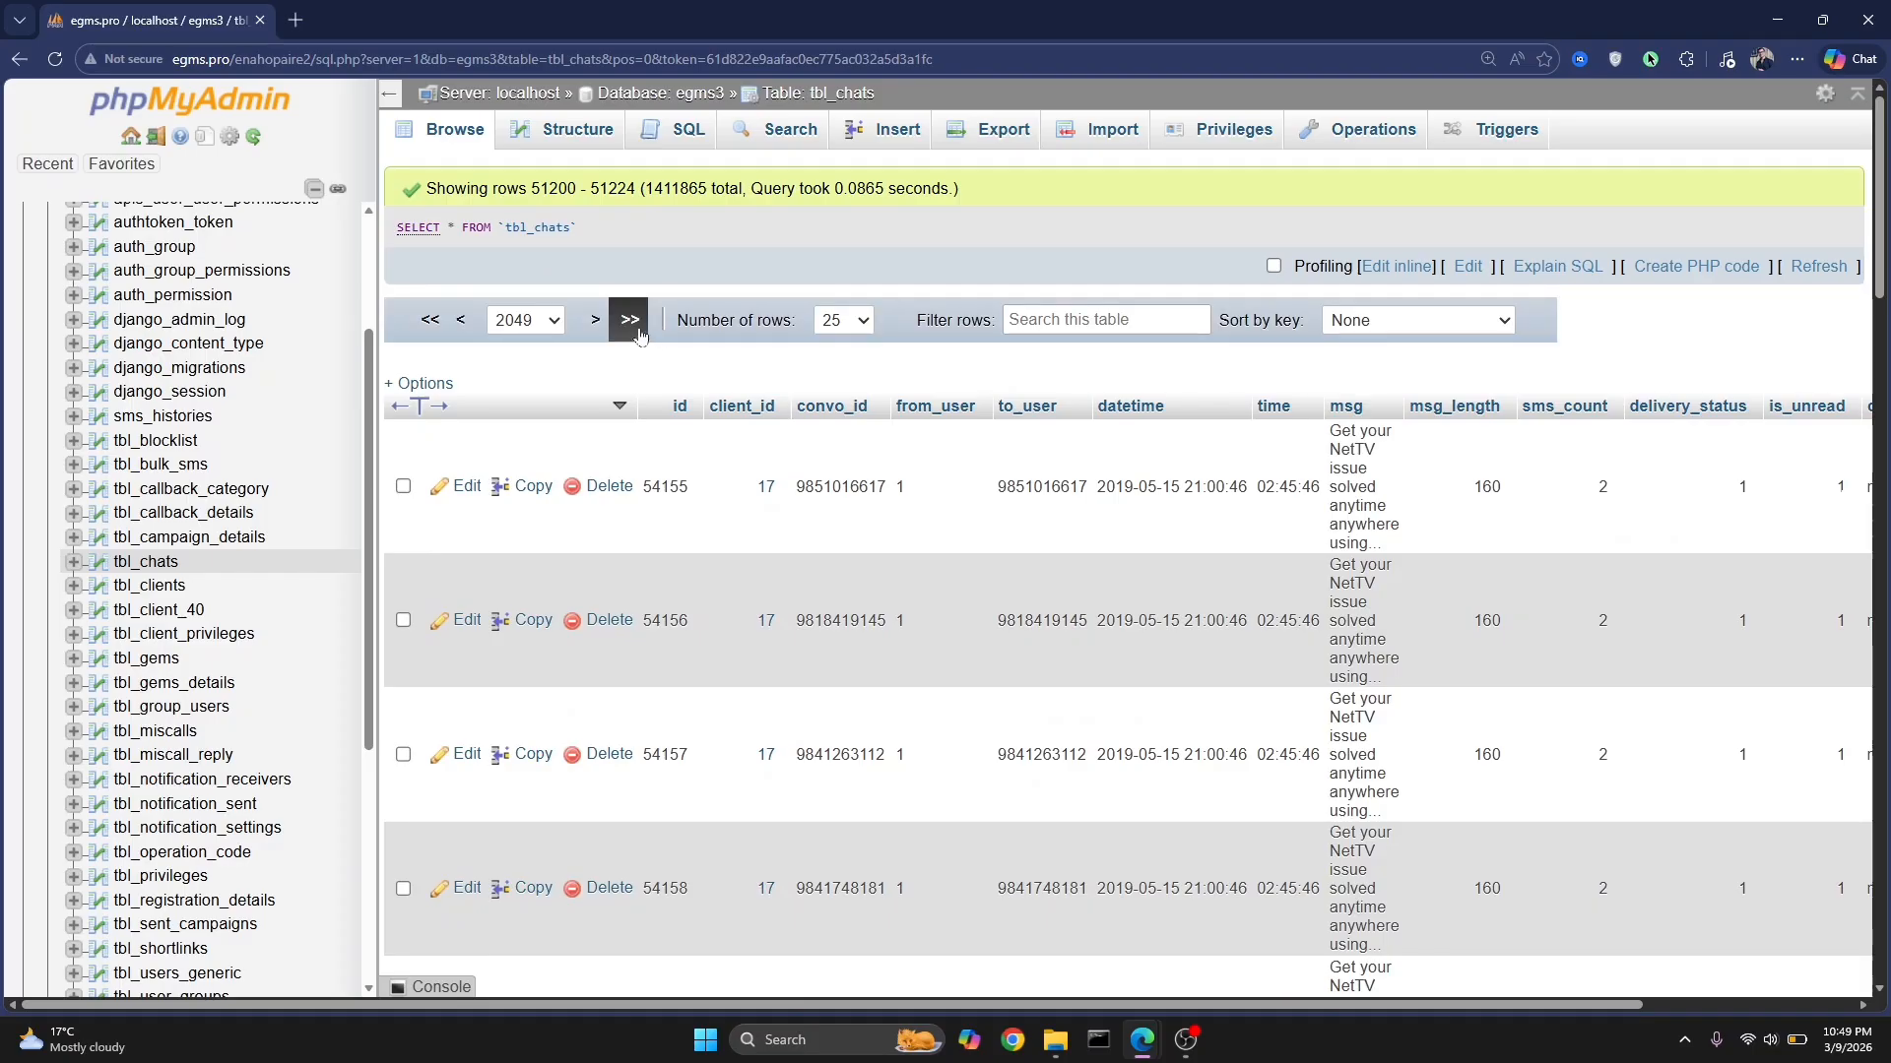
left_click(636, 331)
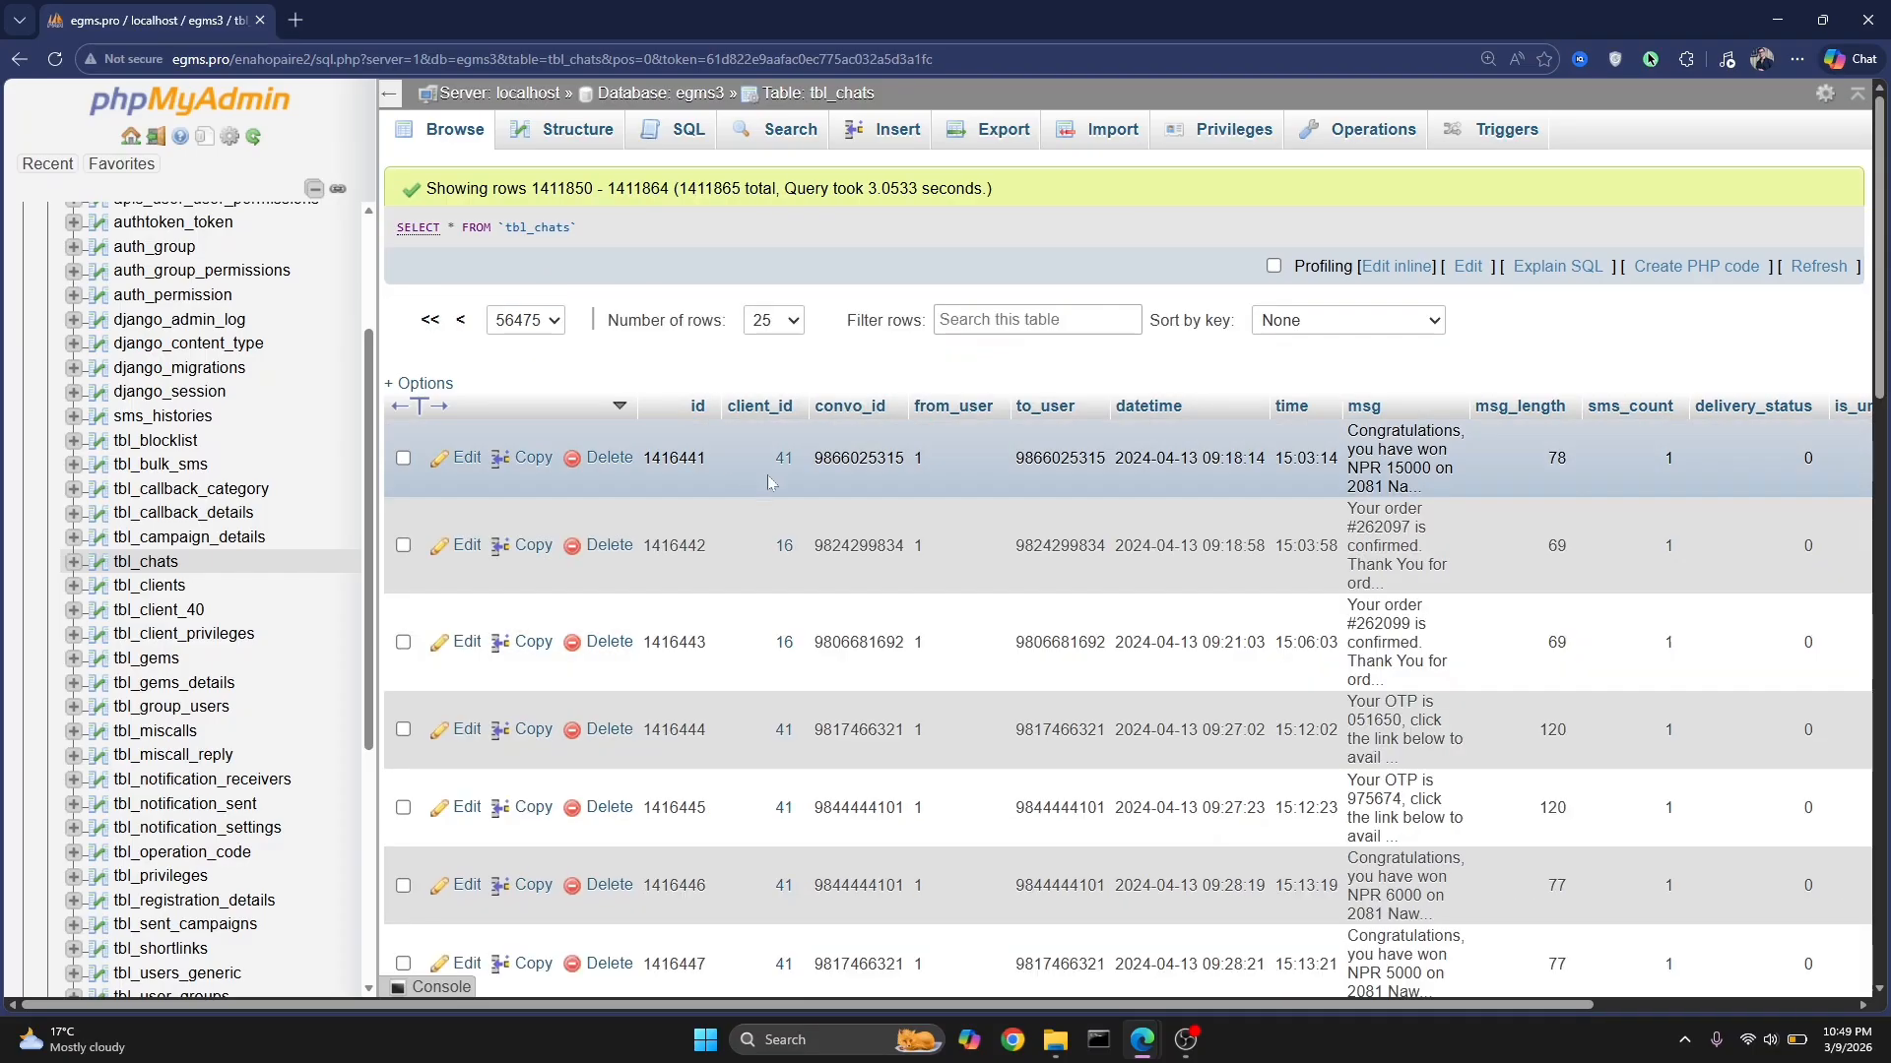
Step: Copy the date 2024-04-13 from the datetime value of the first listed row
double_click(1132, 459)
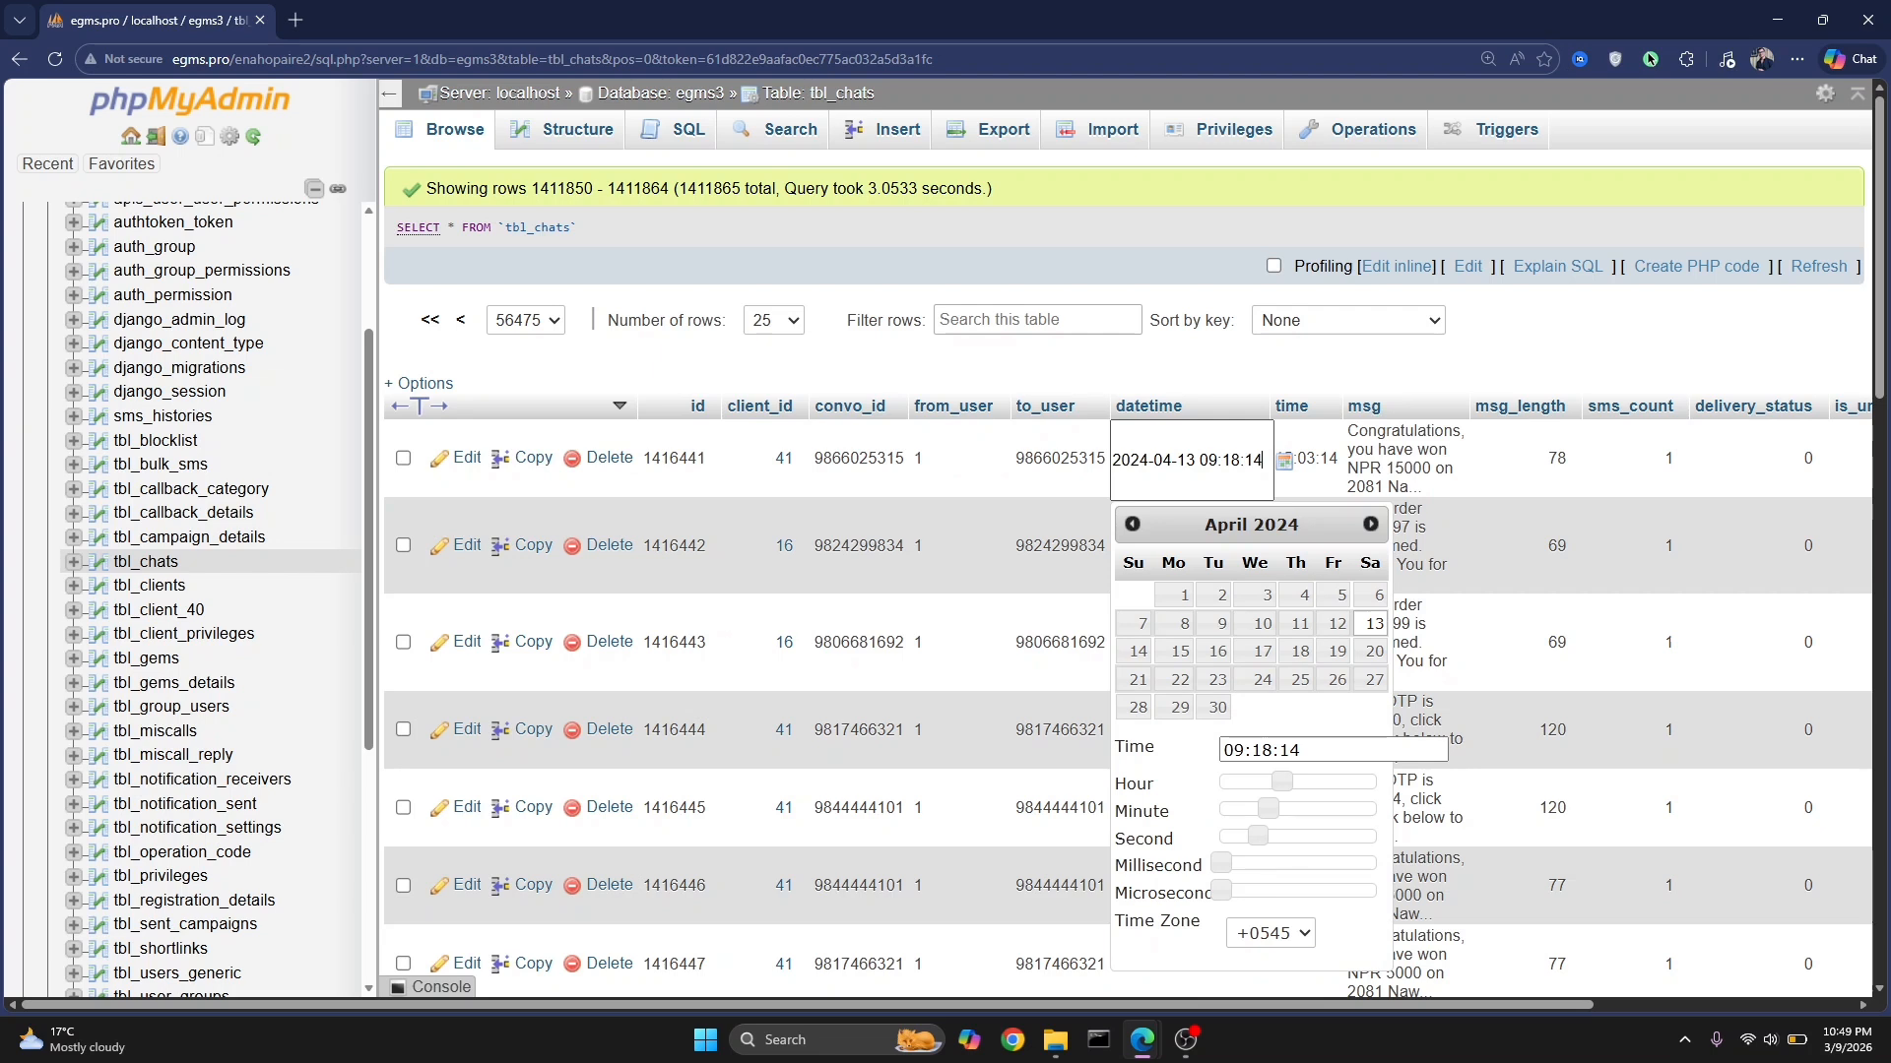
left_click_drag(1196, 460, 1088, 460)
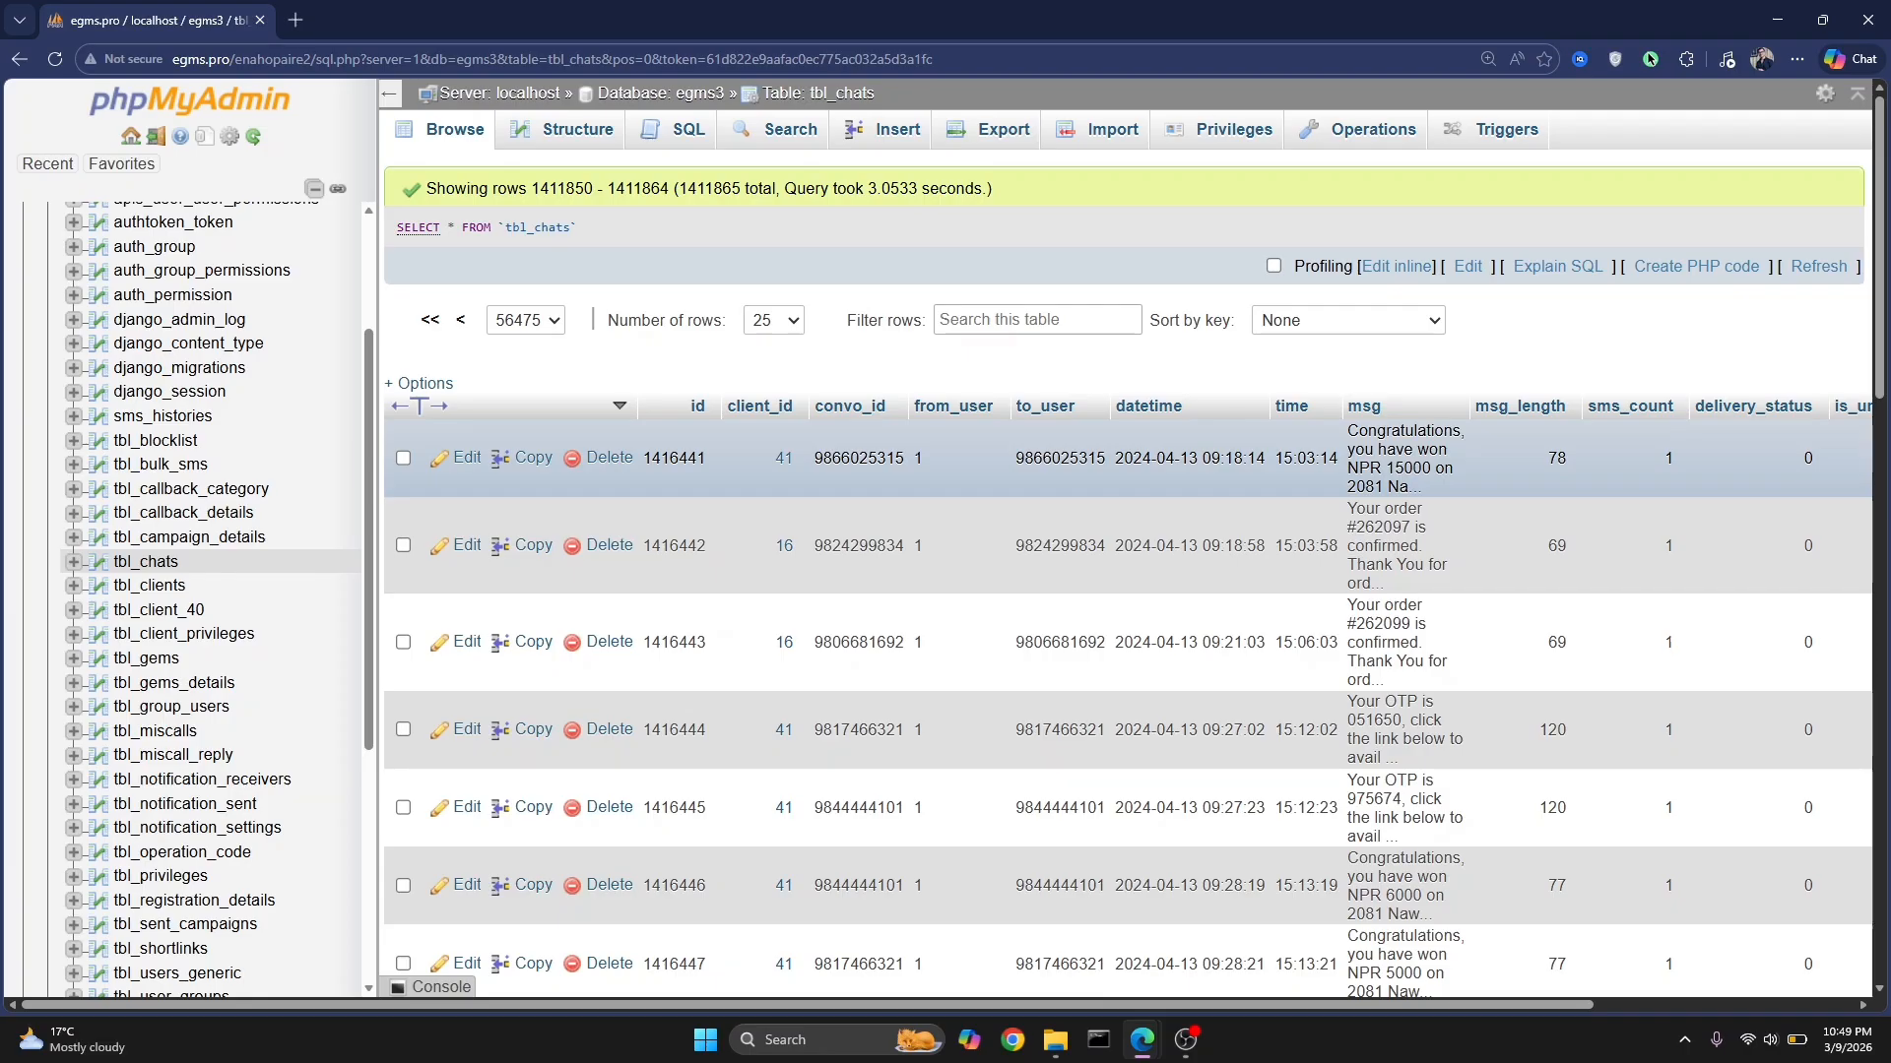
left_click_drag(1199, 460, 1118, 467)
key("ctrl+c")
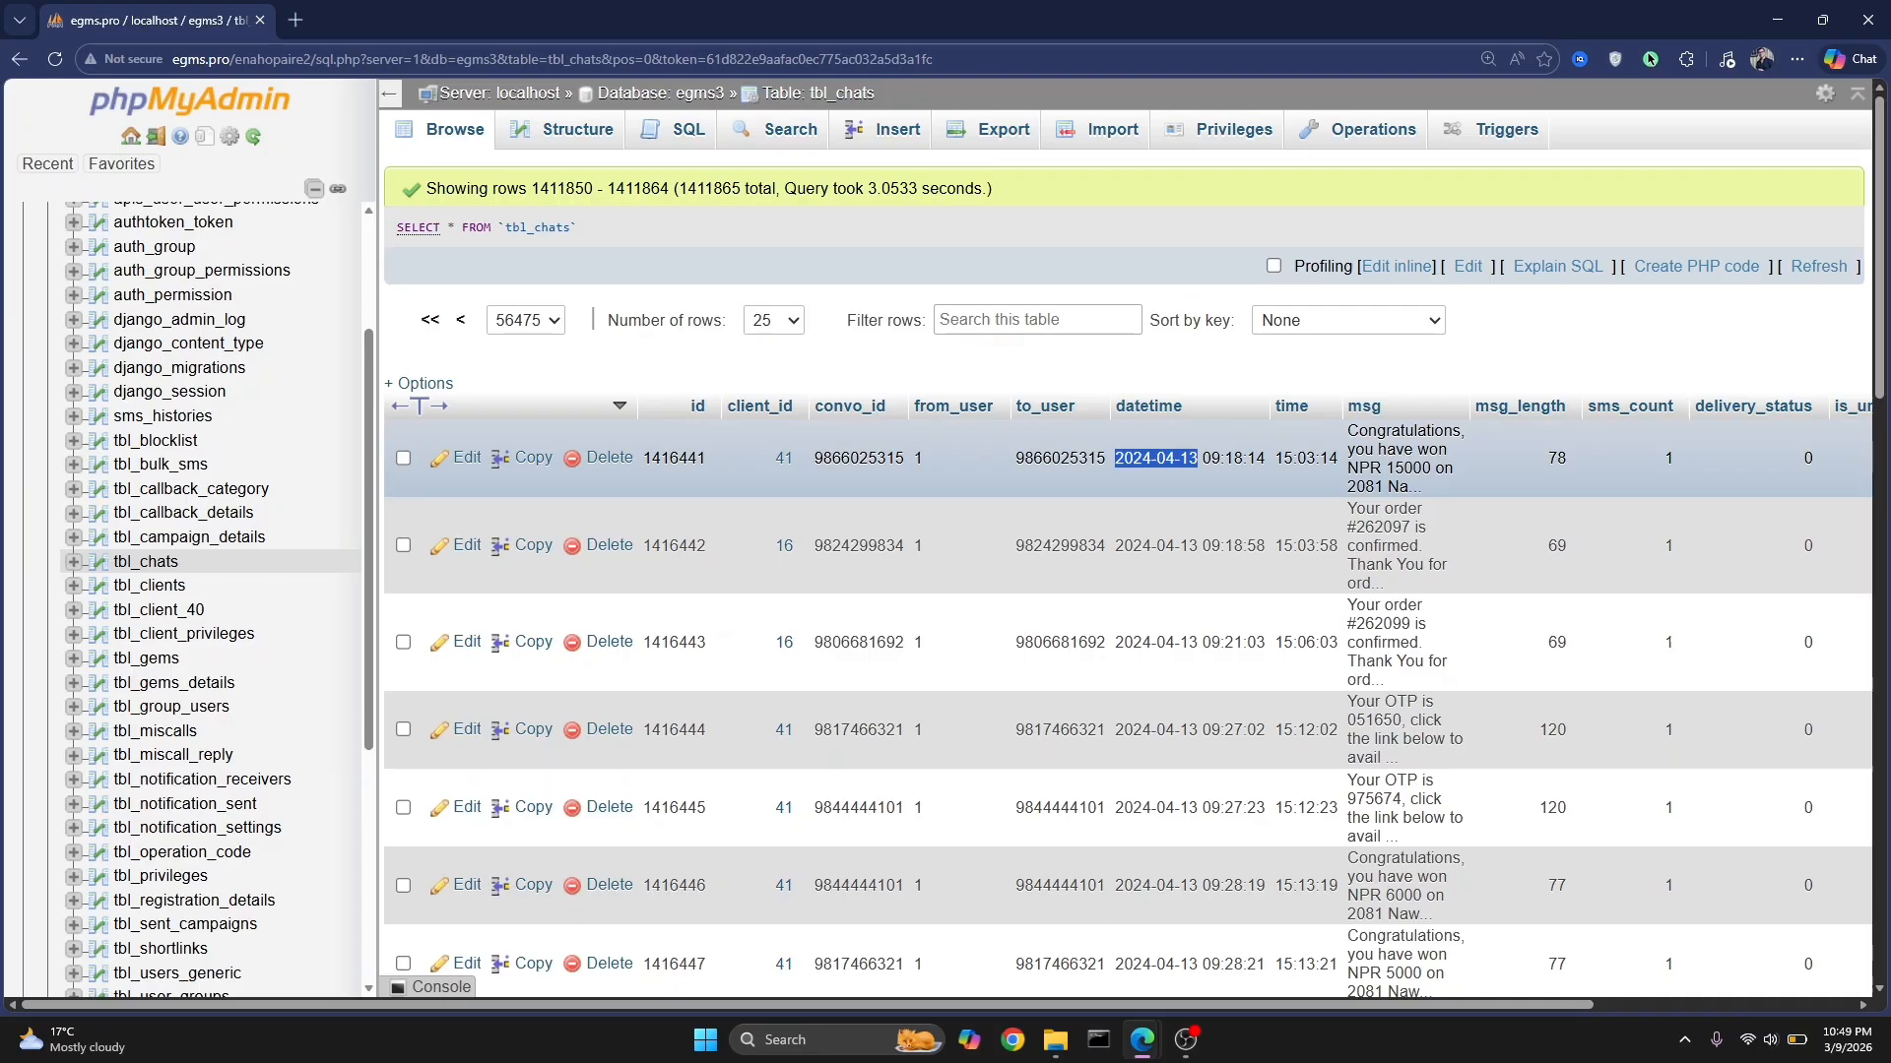
Step: Extend the tbl_chats query inline with the condition WHERE datetime >= '2024-04-13'
left_click(1396, 268)
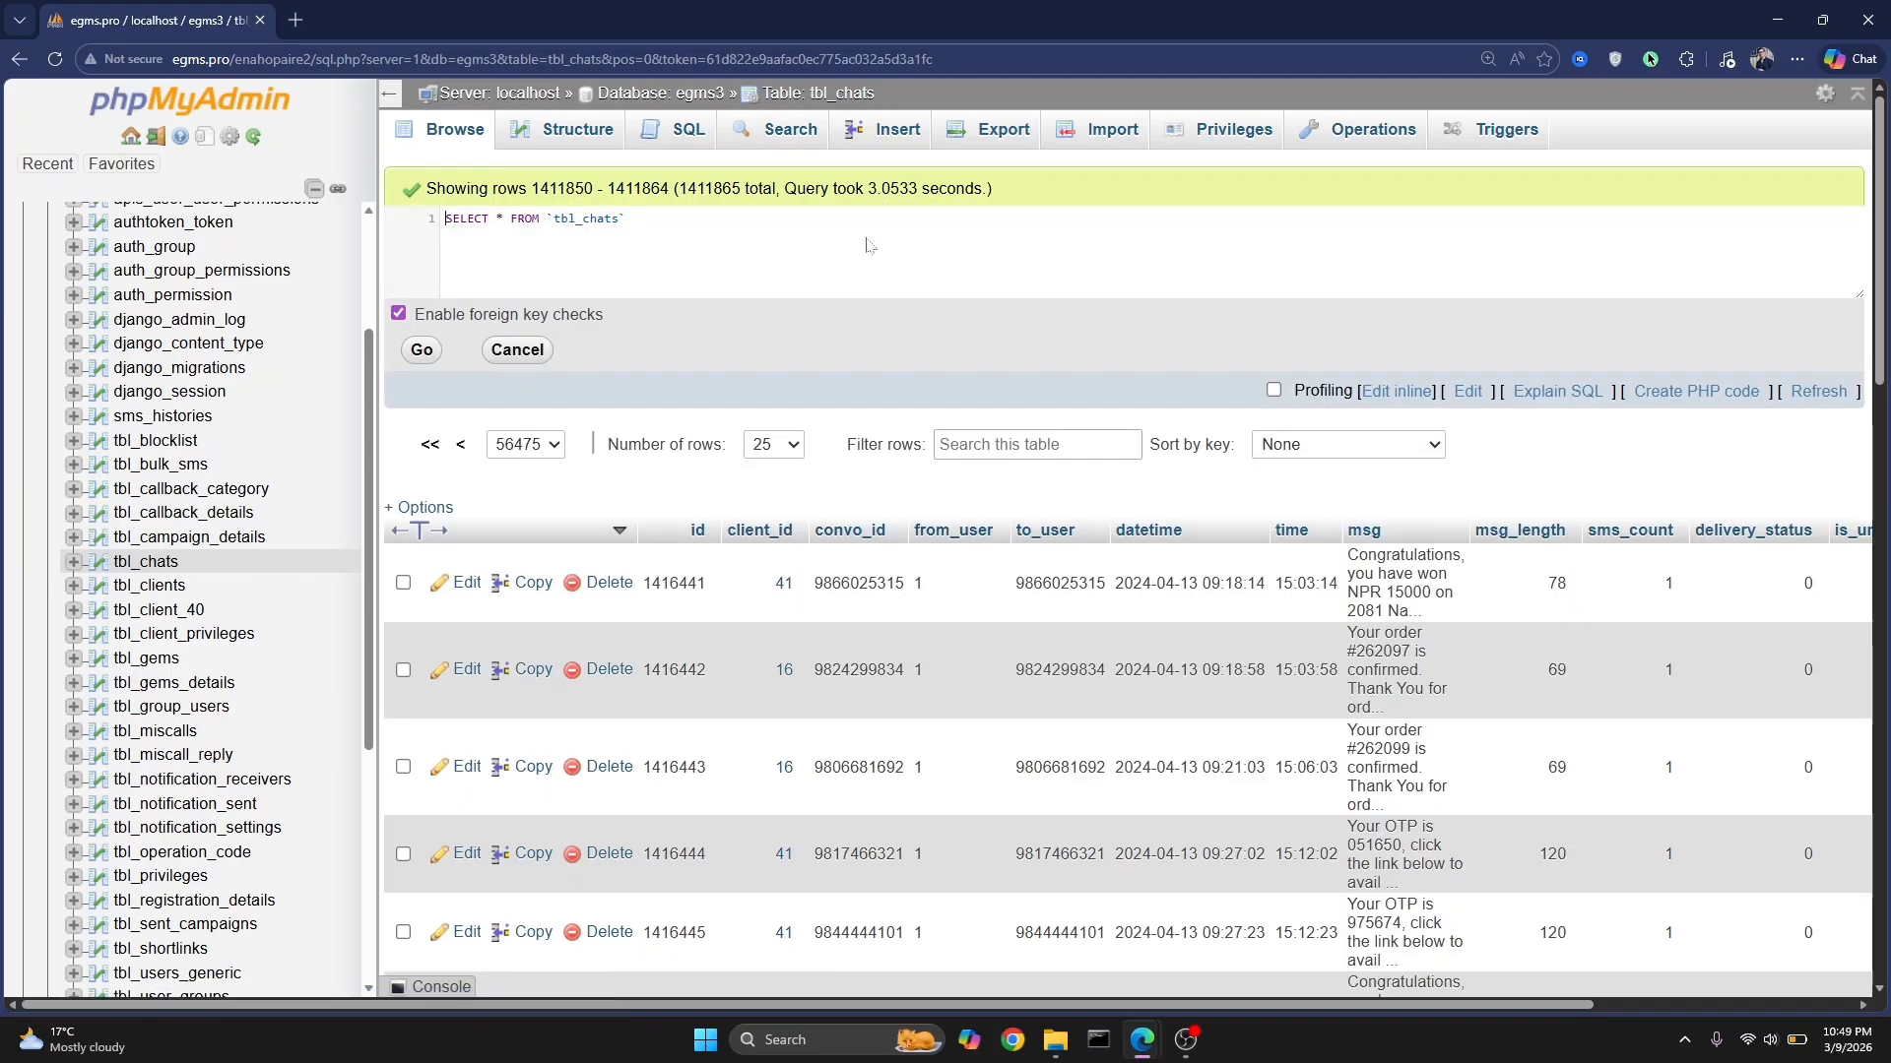
type("WHERE datetime >= '")
key("ctrl+v")
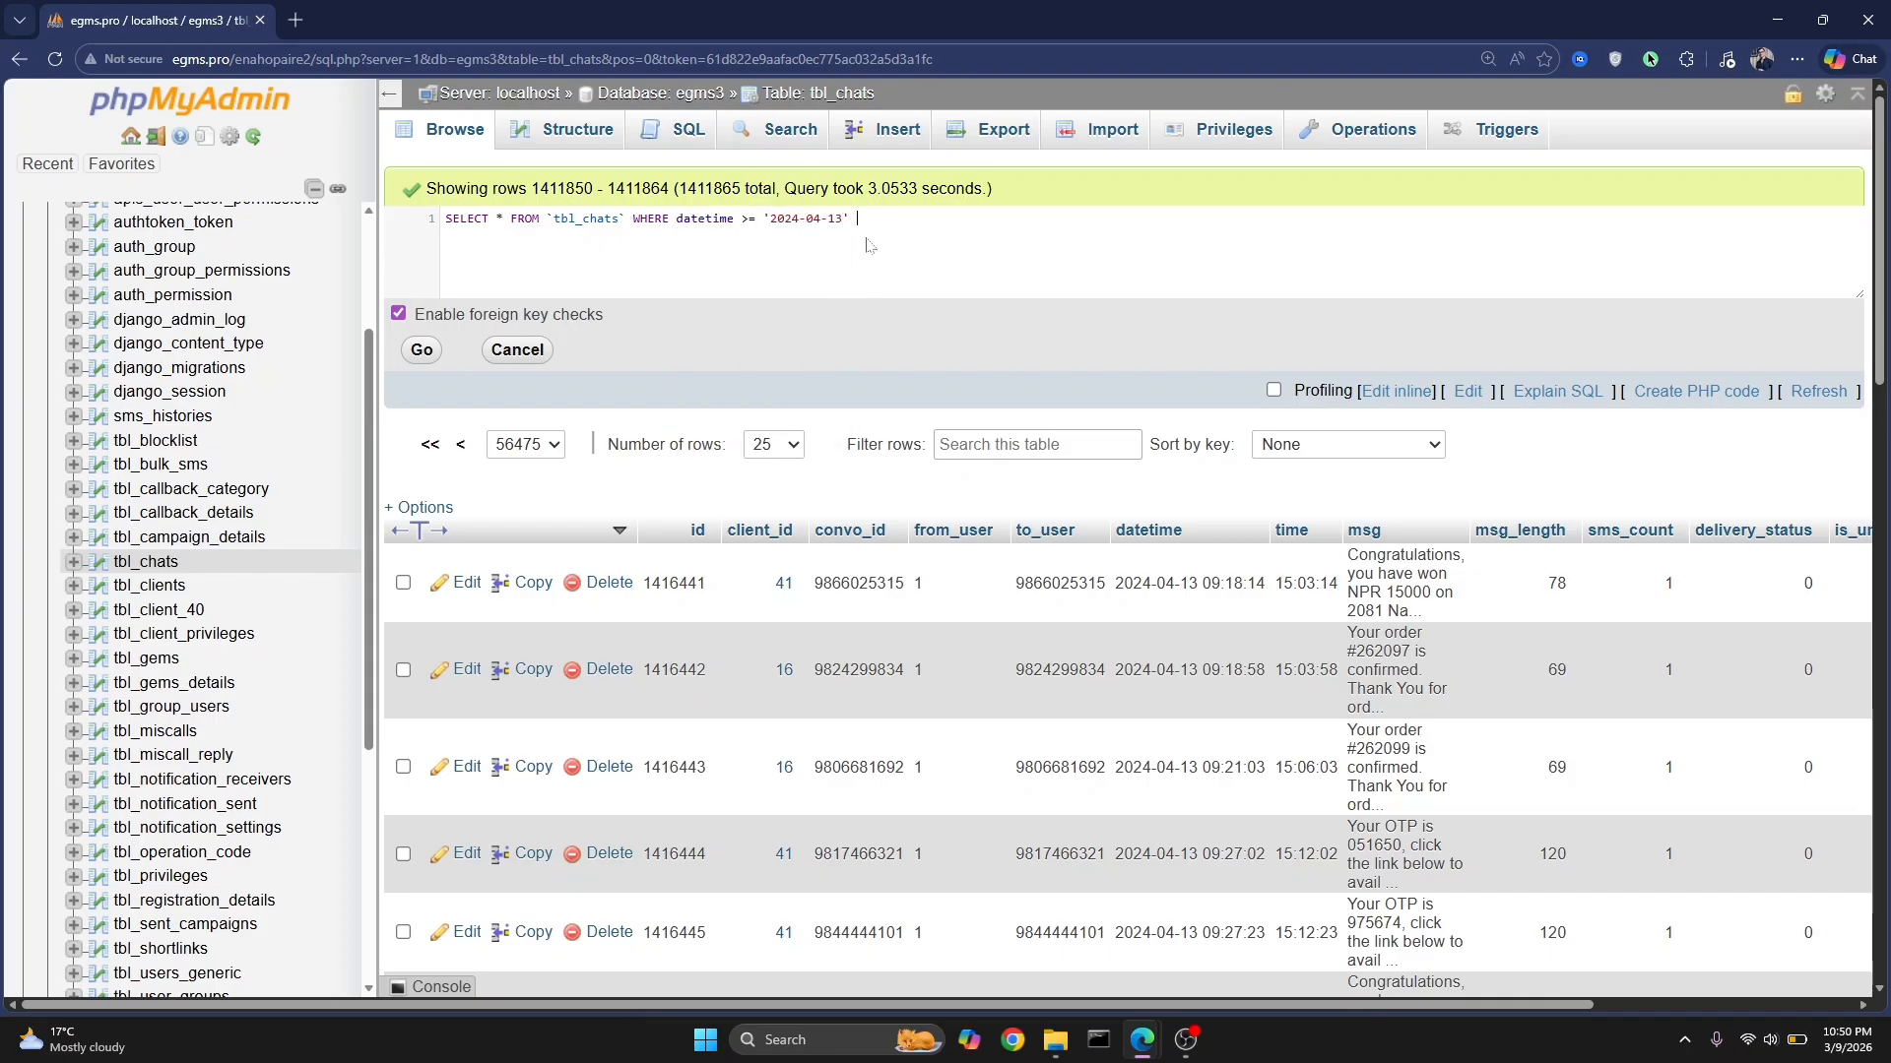
Step: Add the upper limit and datetime <= '2025-04-13' to the inline query and run it
type("and datetime <= '202-04-13'")
key("Left")
key("ctrl+v")
key("Left")
key("Left")
key("Left")
key("Left")
key("Left")
key("Left")
key("BackSpace")
type("5")
key("ctrl+a")
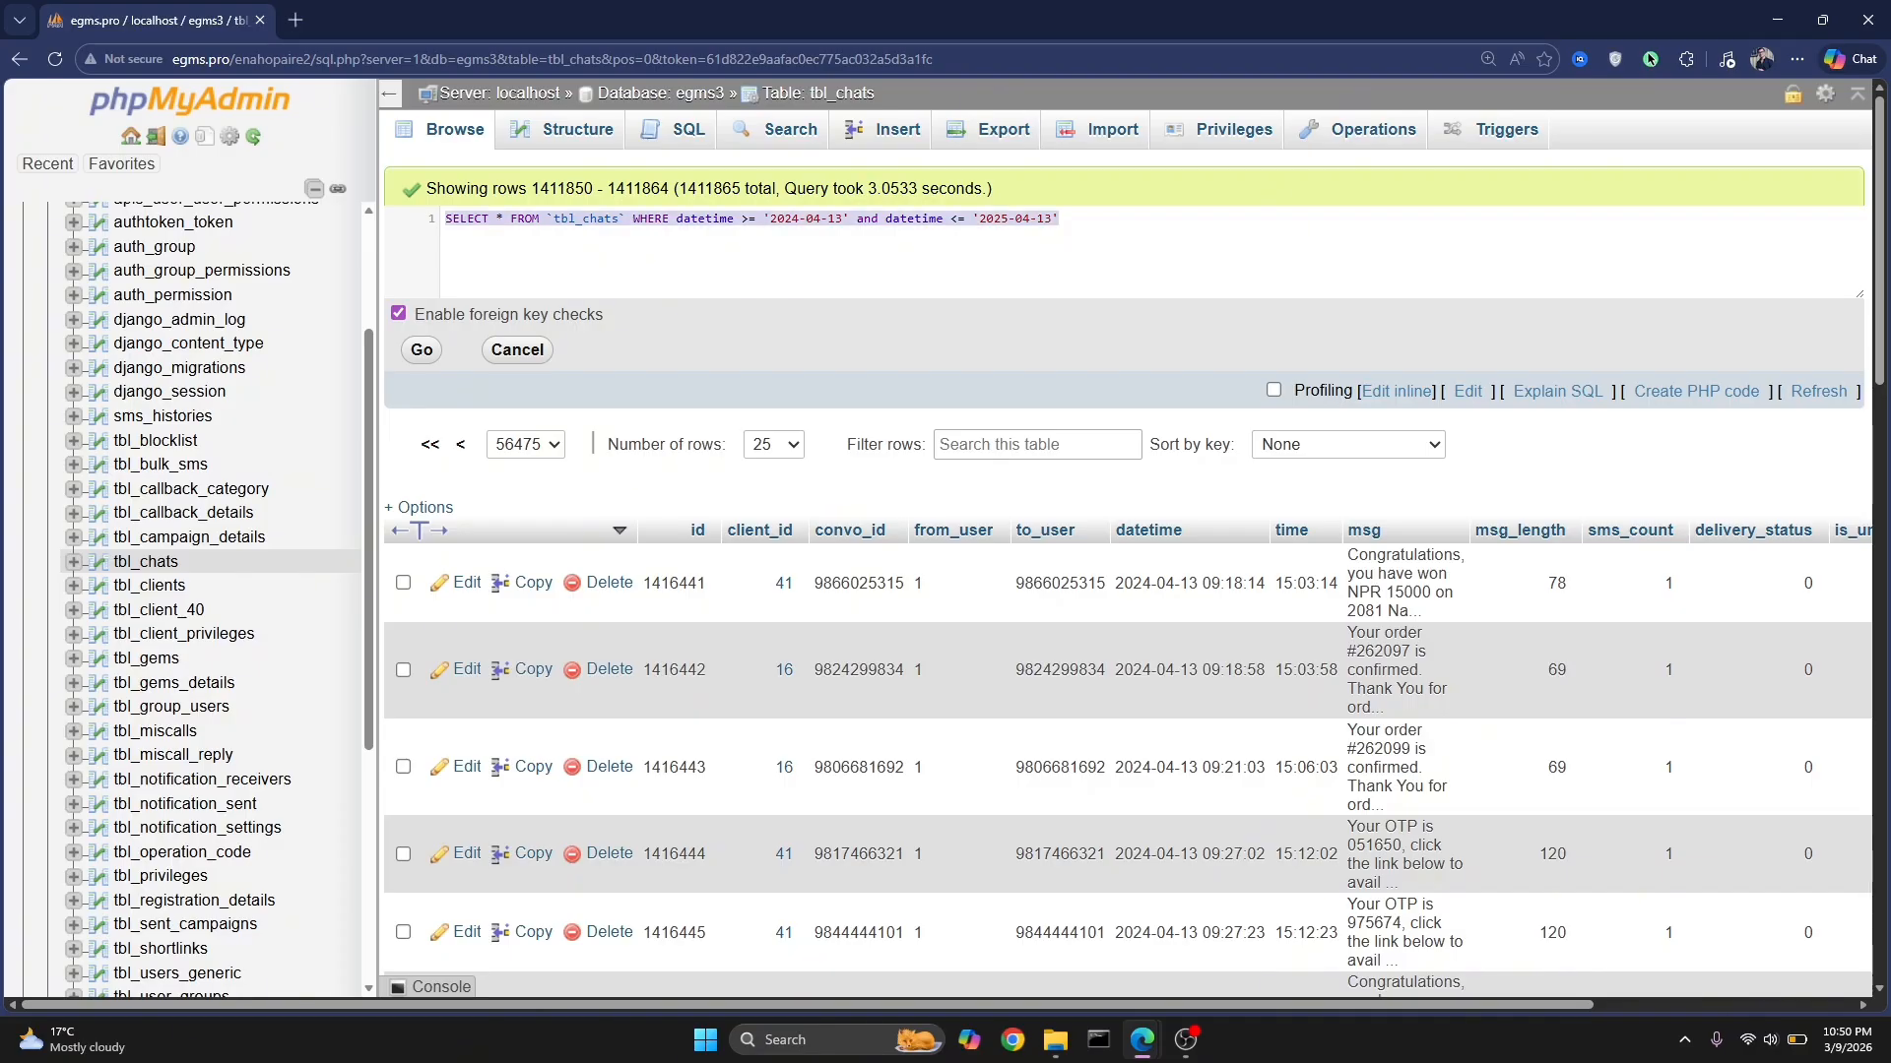
key("ctrl+Return")
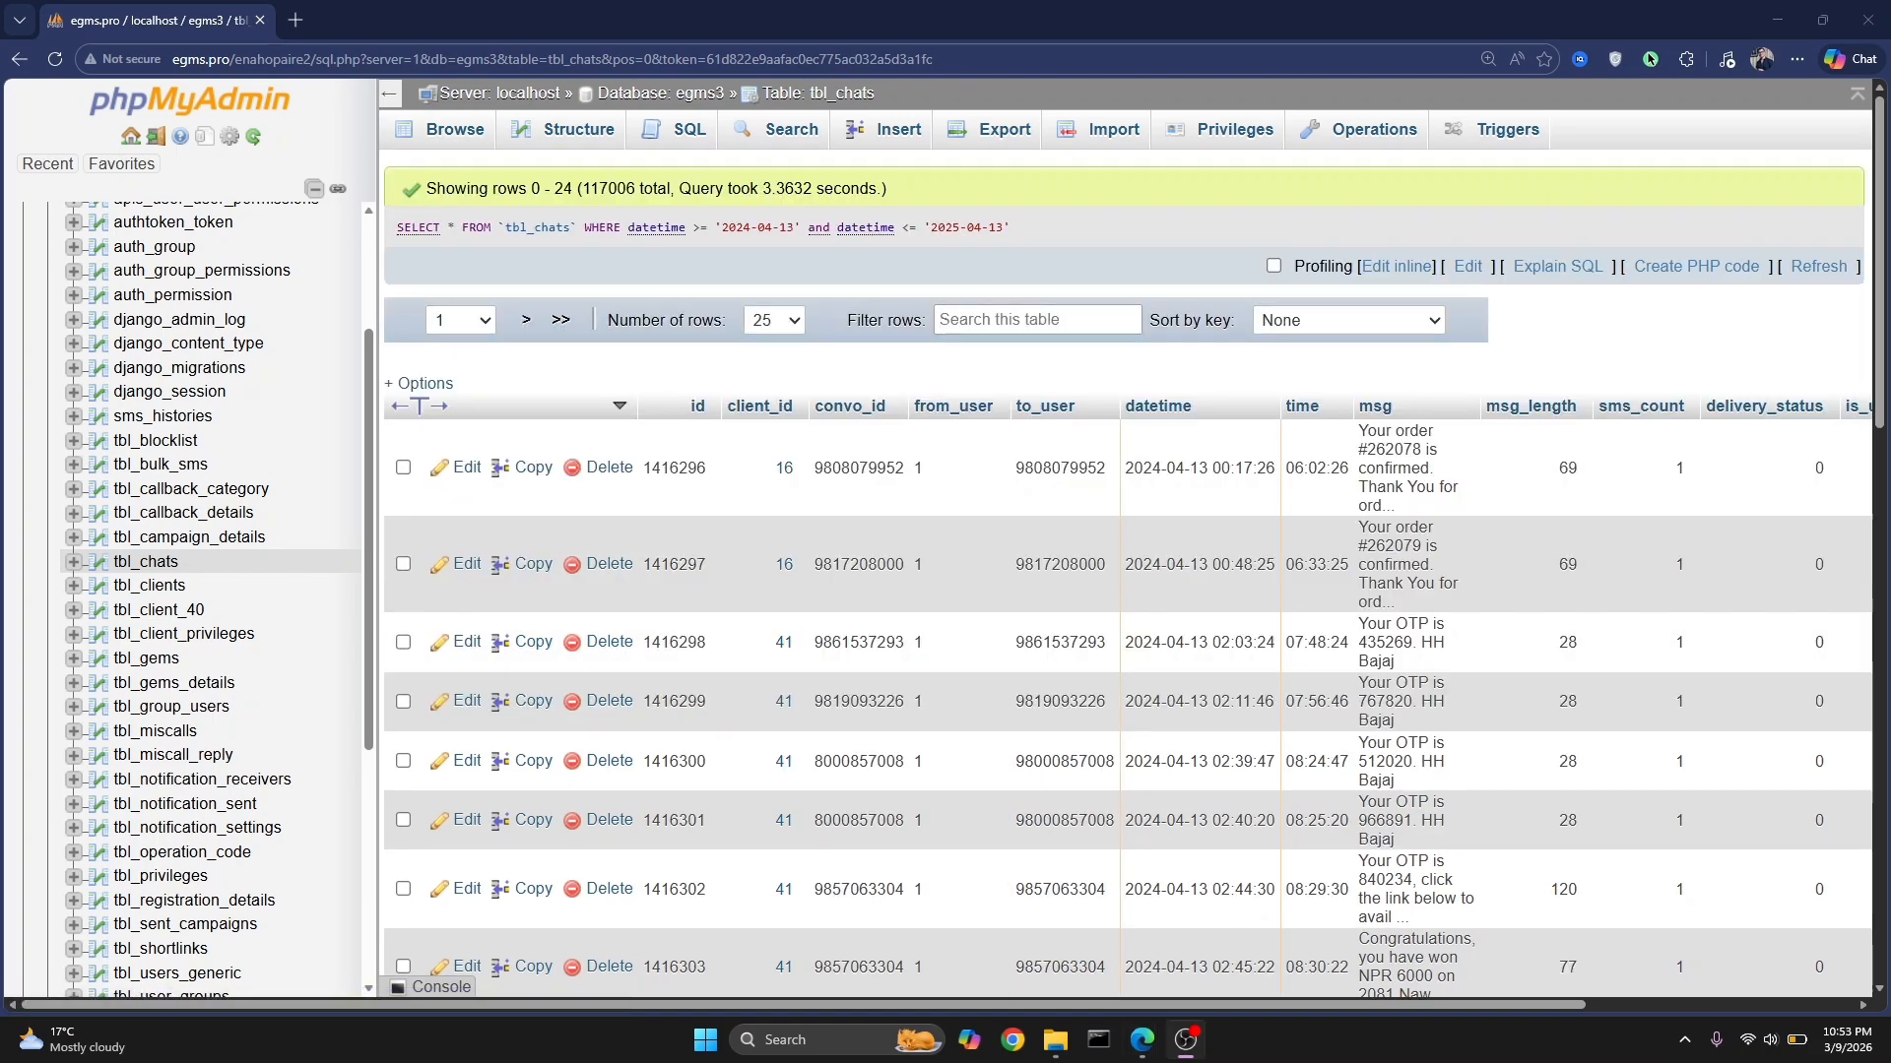
Step: In the table search for tbl_chats, set the datetime criterion to >= 2024-04-13
left_click(773, 129)
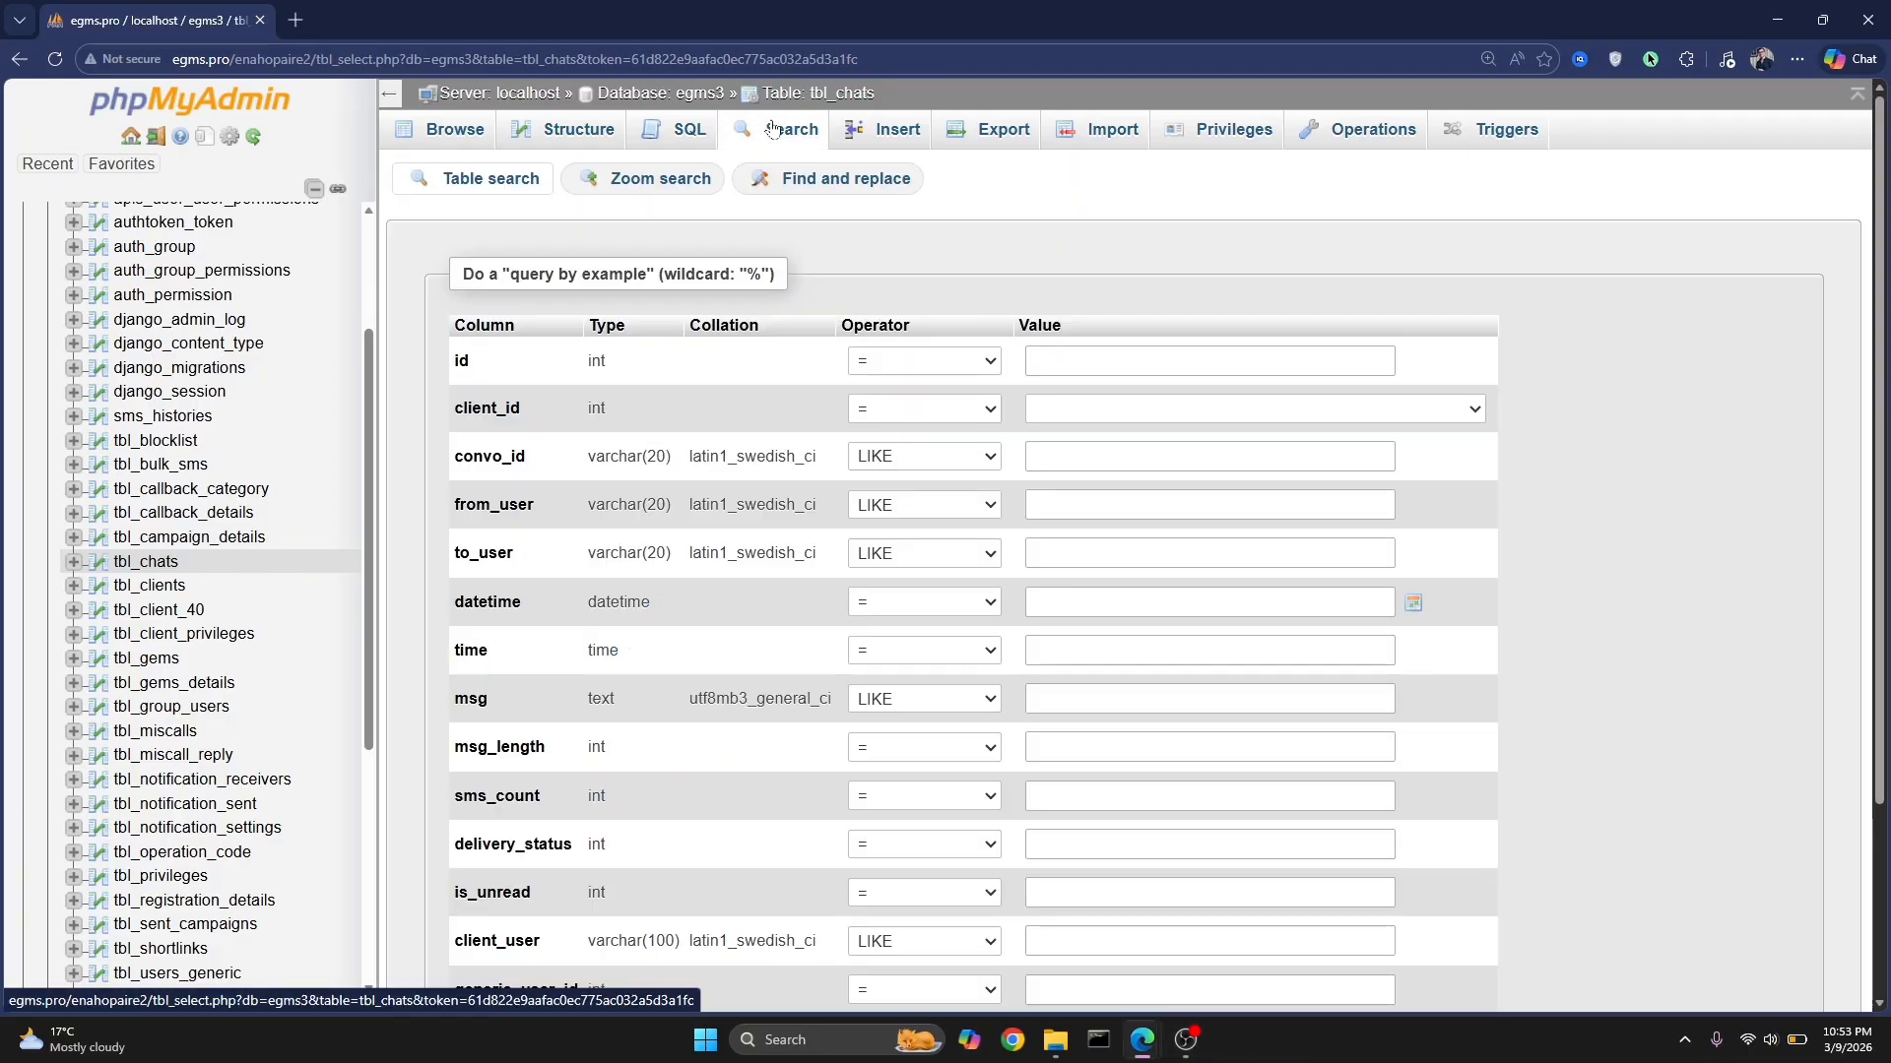
scroll(591, 456, "down", 2)
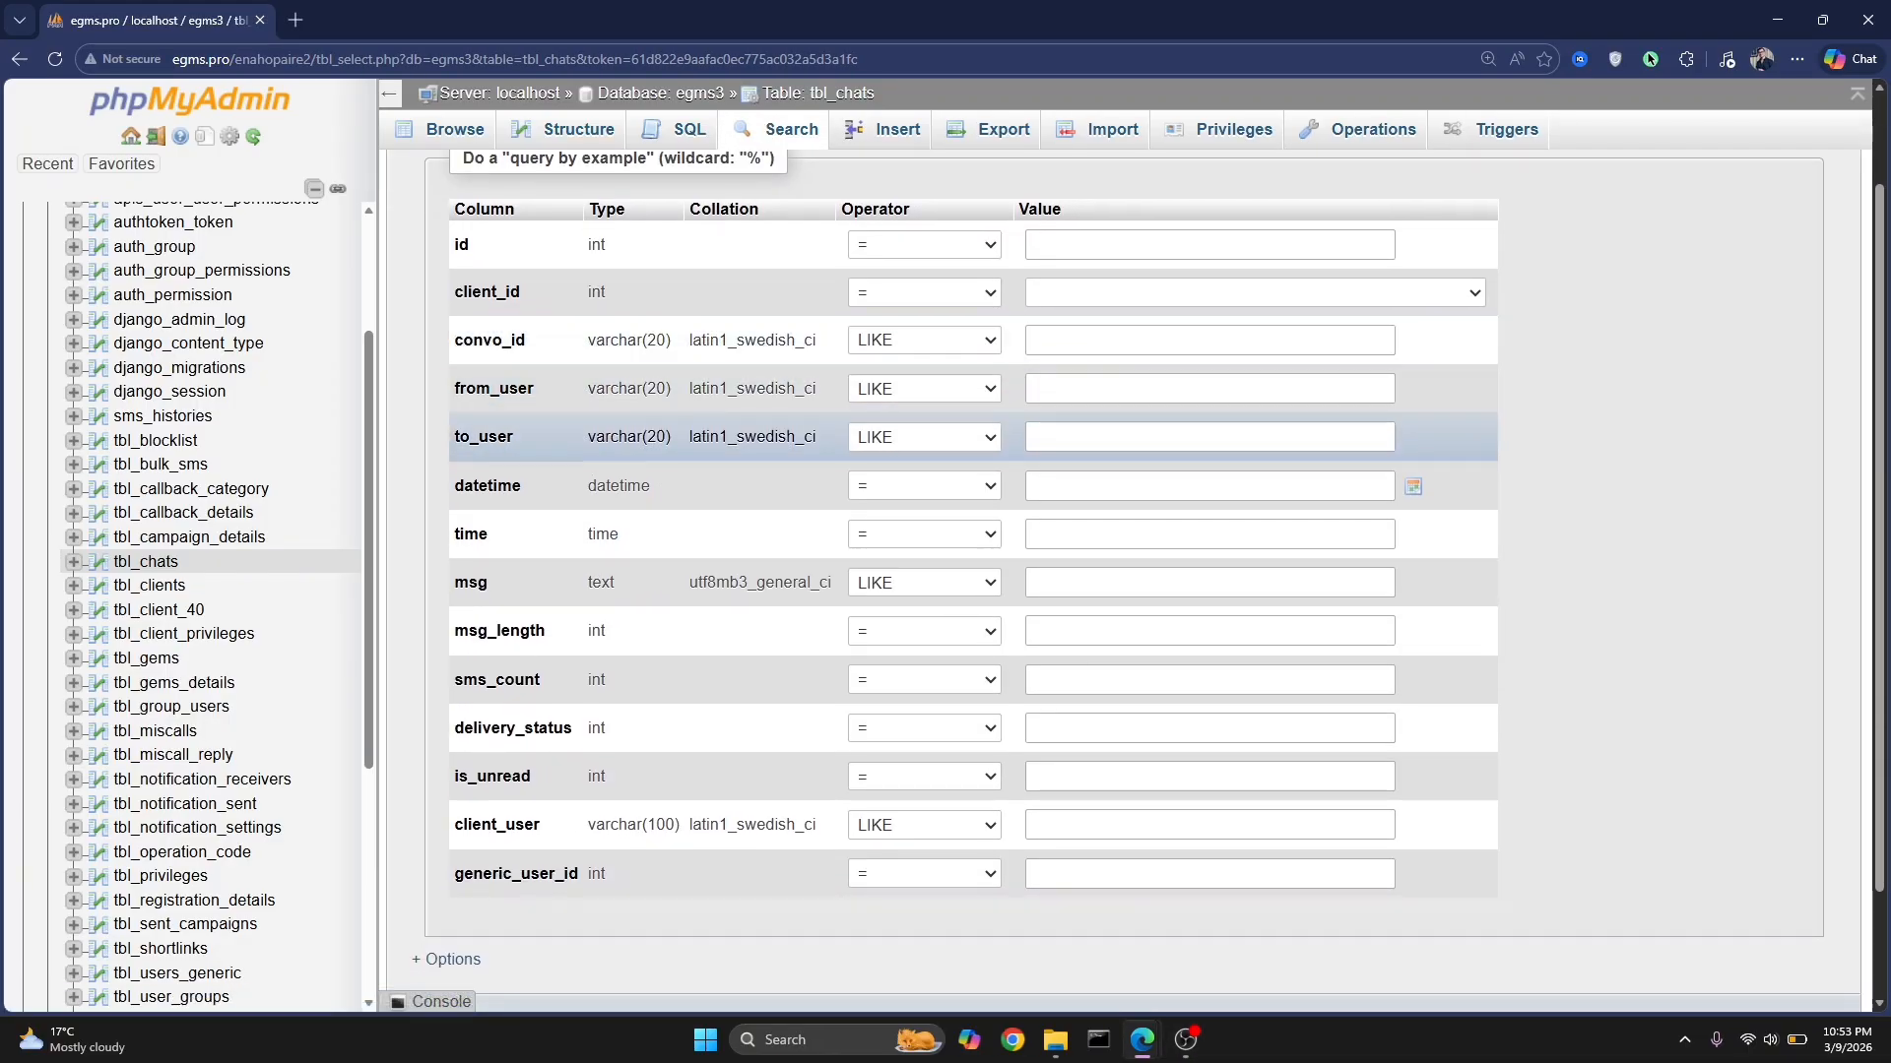
double_click(487, 485)
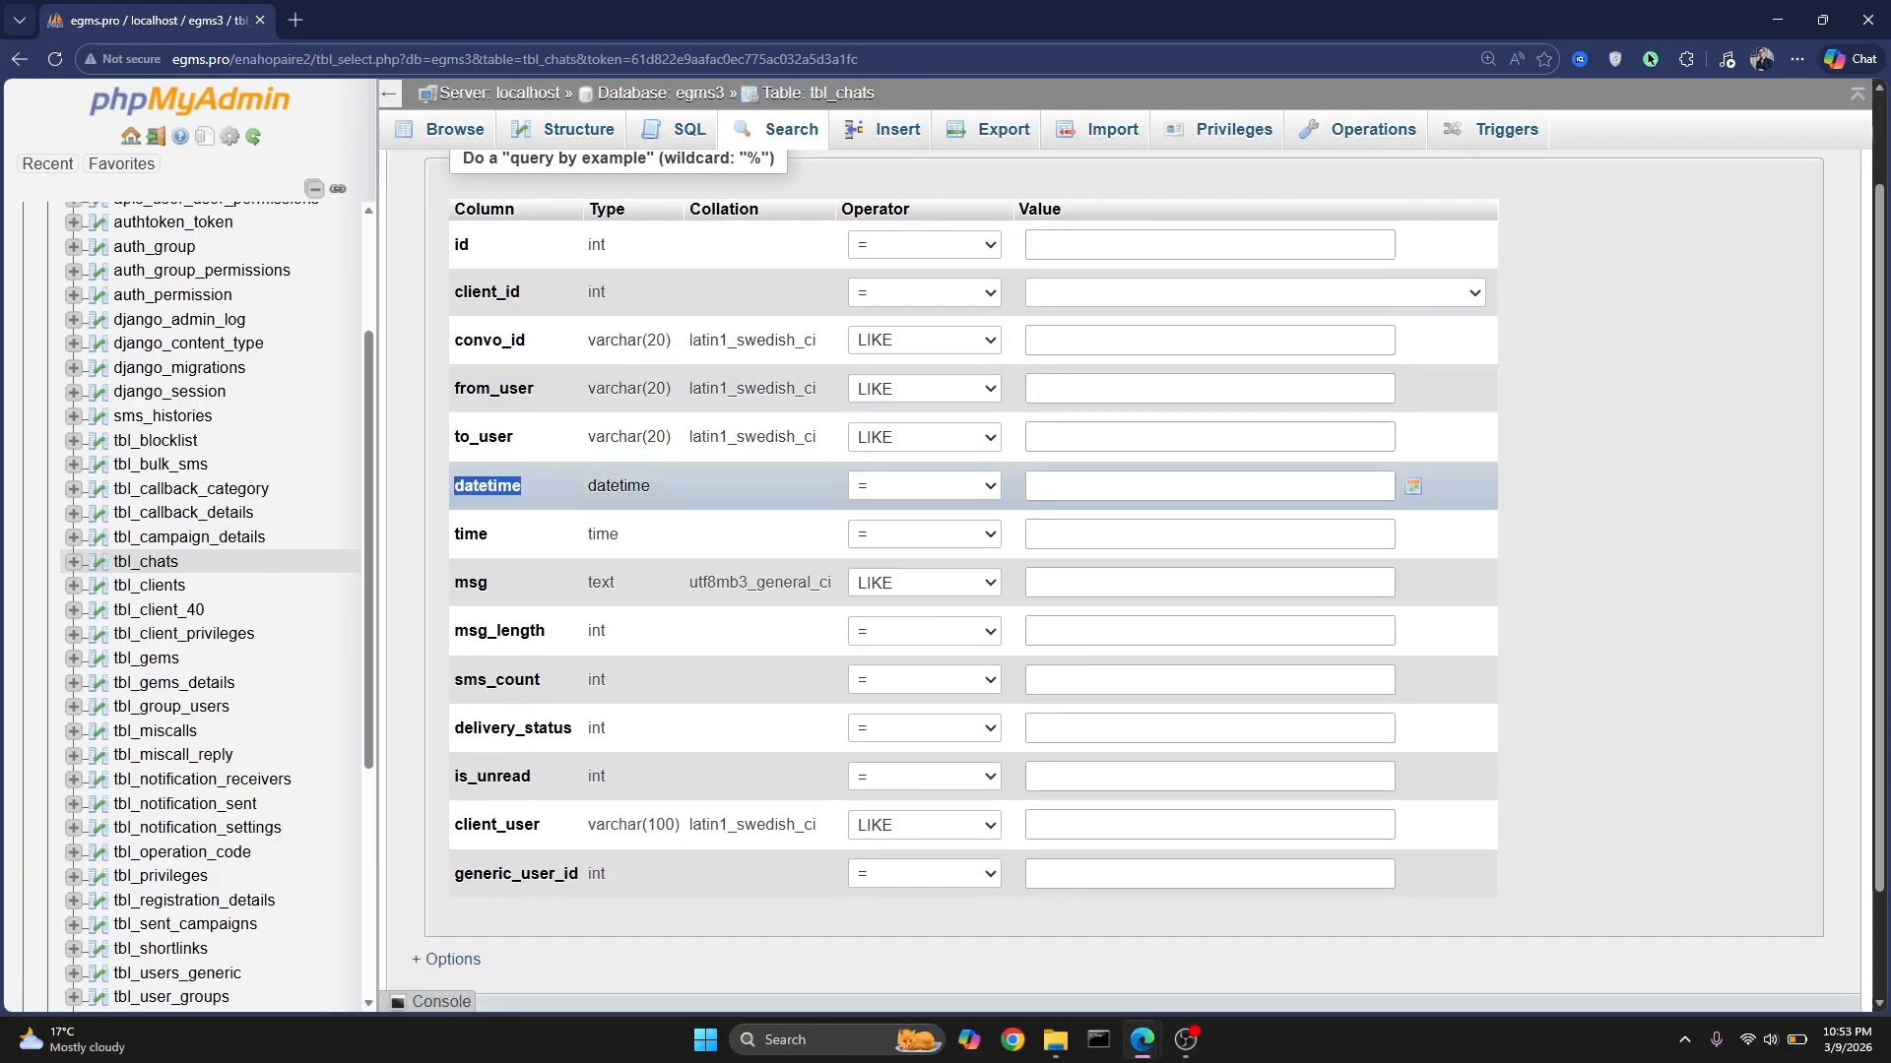
left_click(907, 486)
left_click(899, 570)
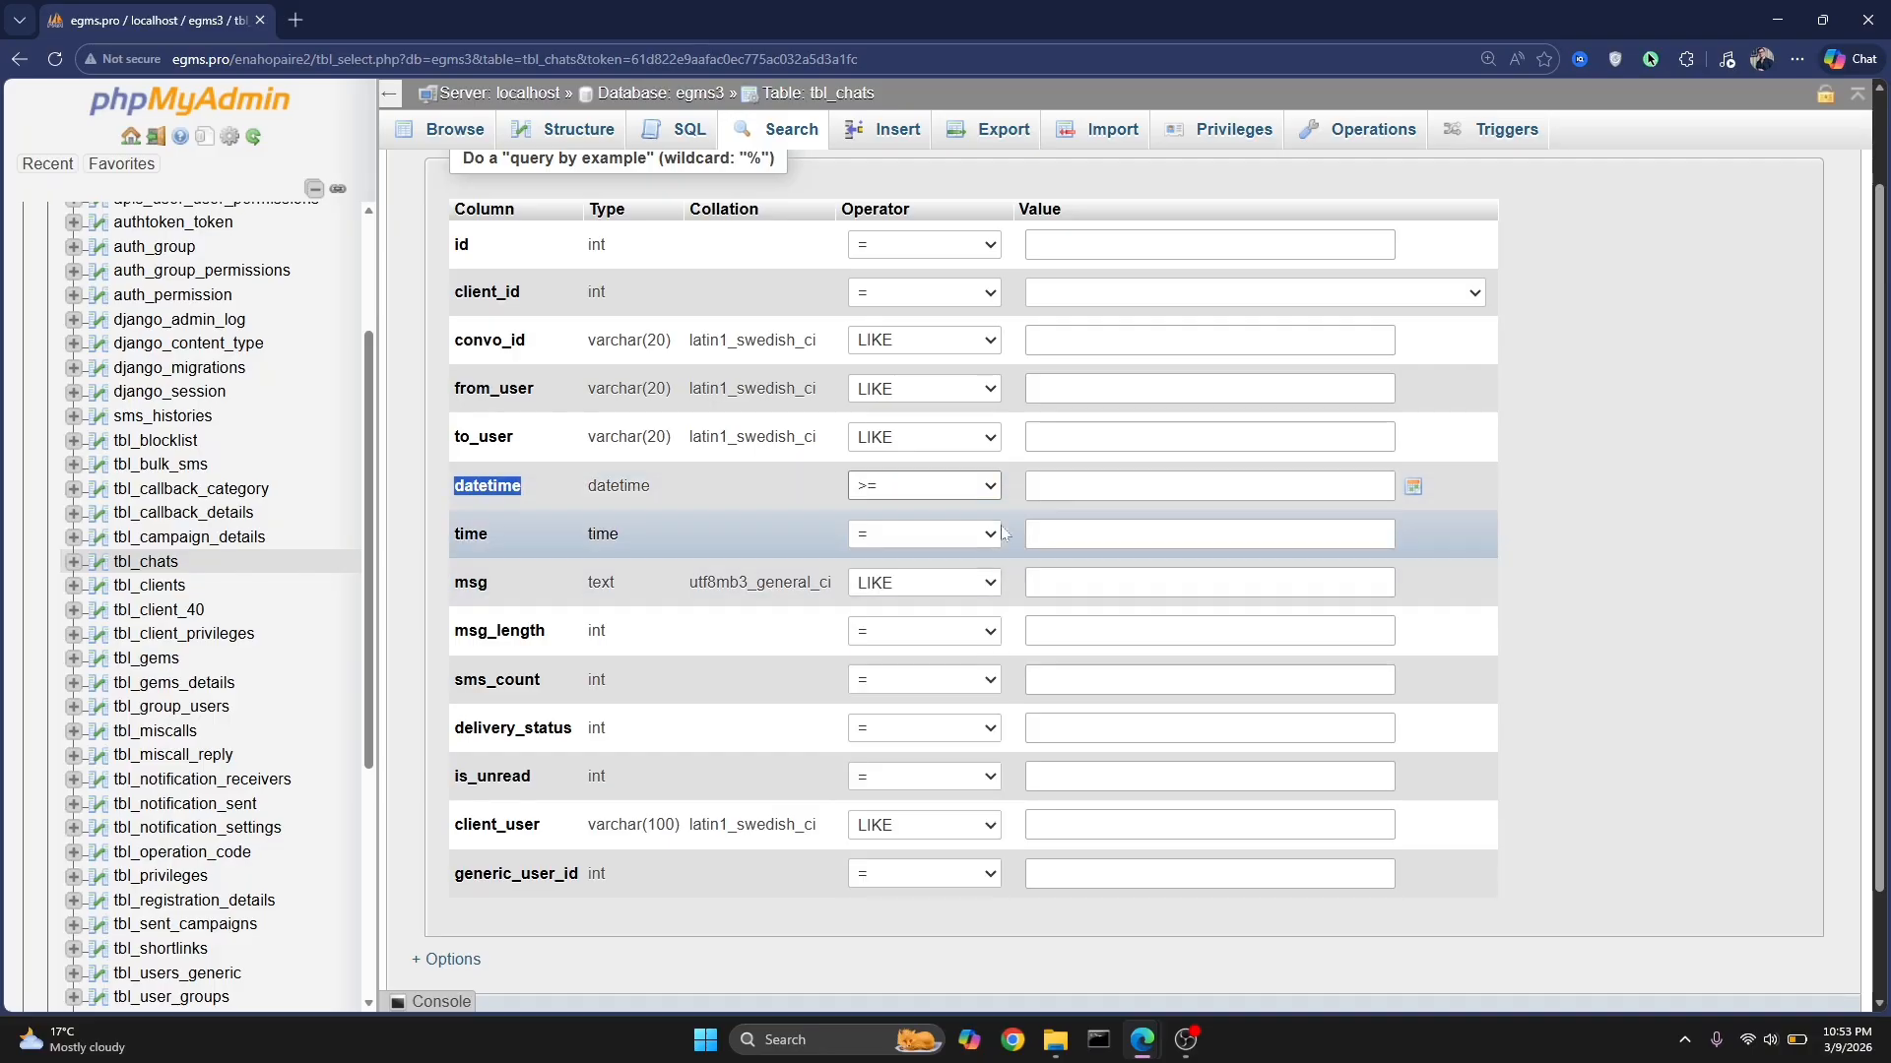
left_click(1113, 485)
left_click(1119, 560)
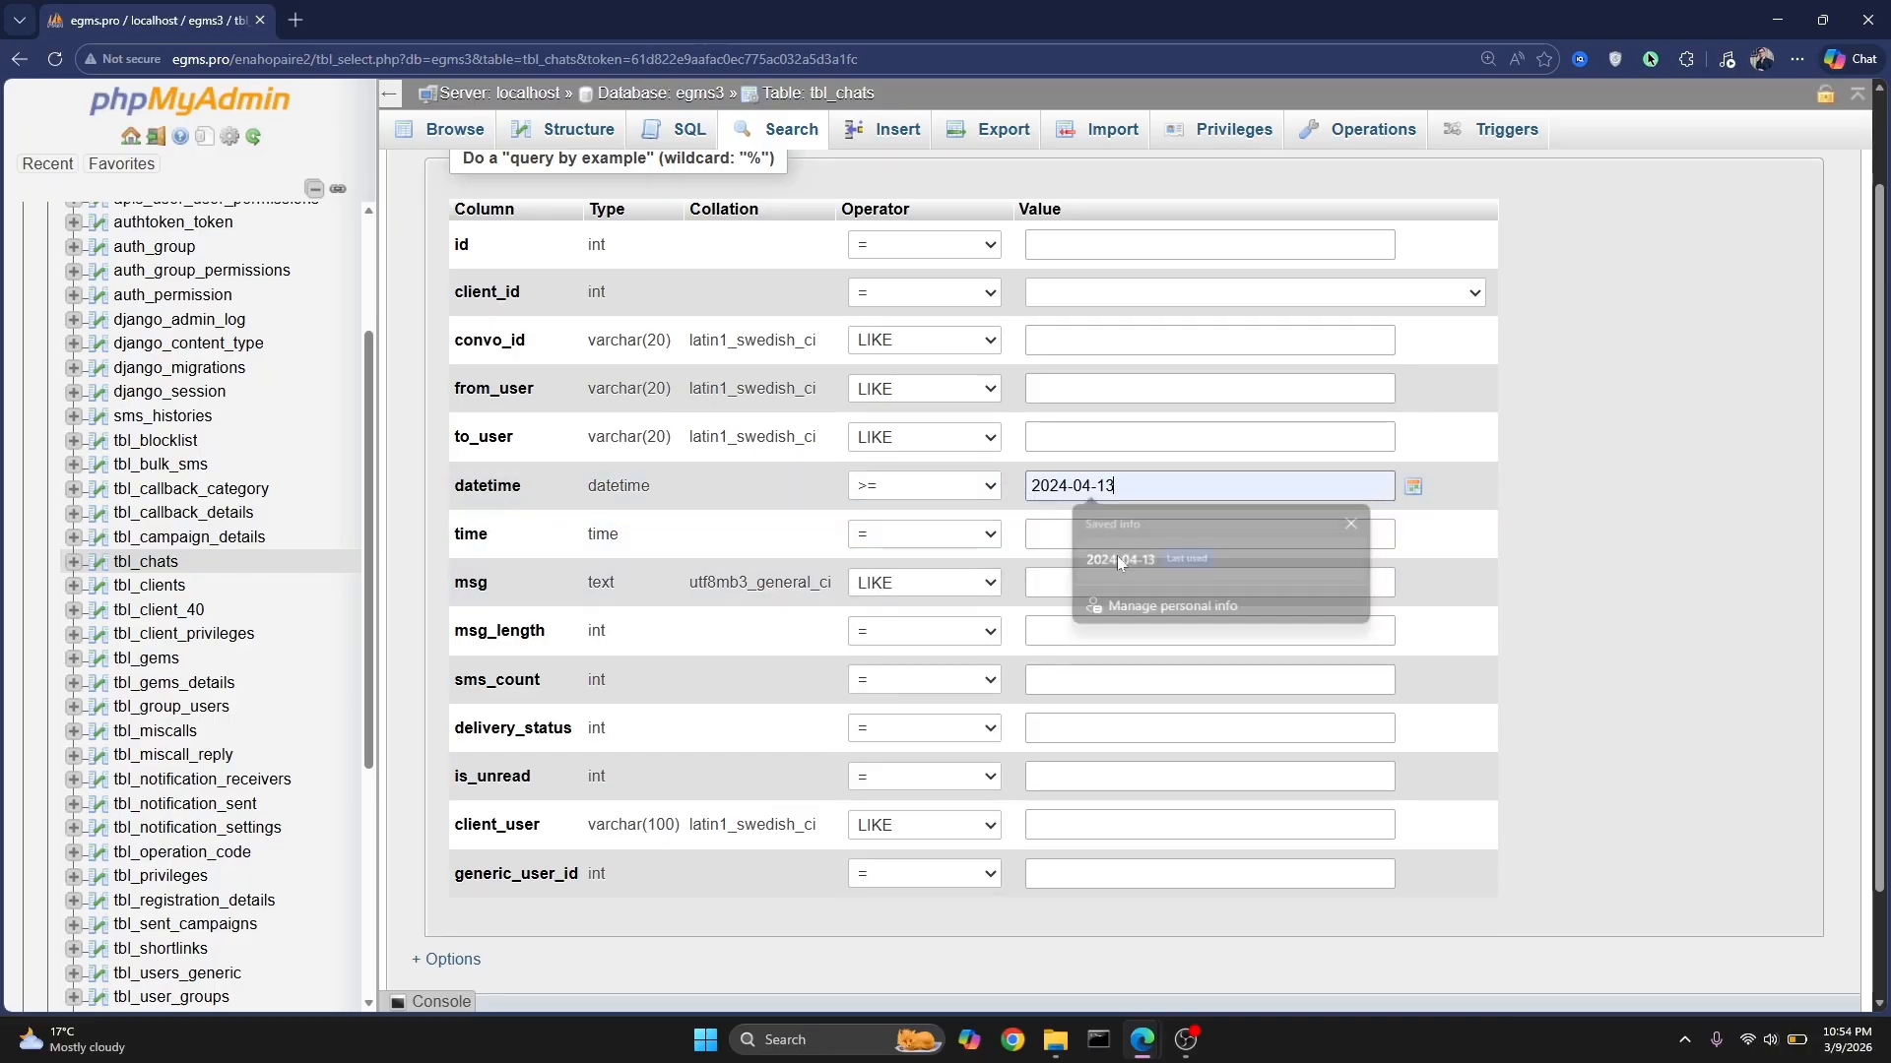
Step: Run the table search with the datetime criterion and open its generated query for inline editing
left_click_drag(1118, 485, 907, 469)
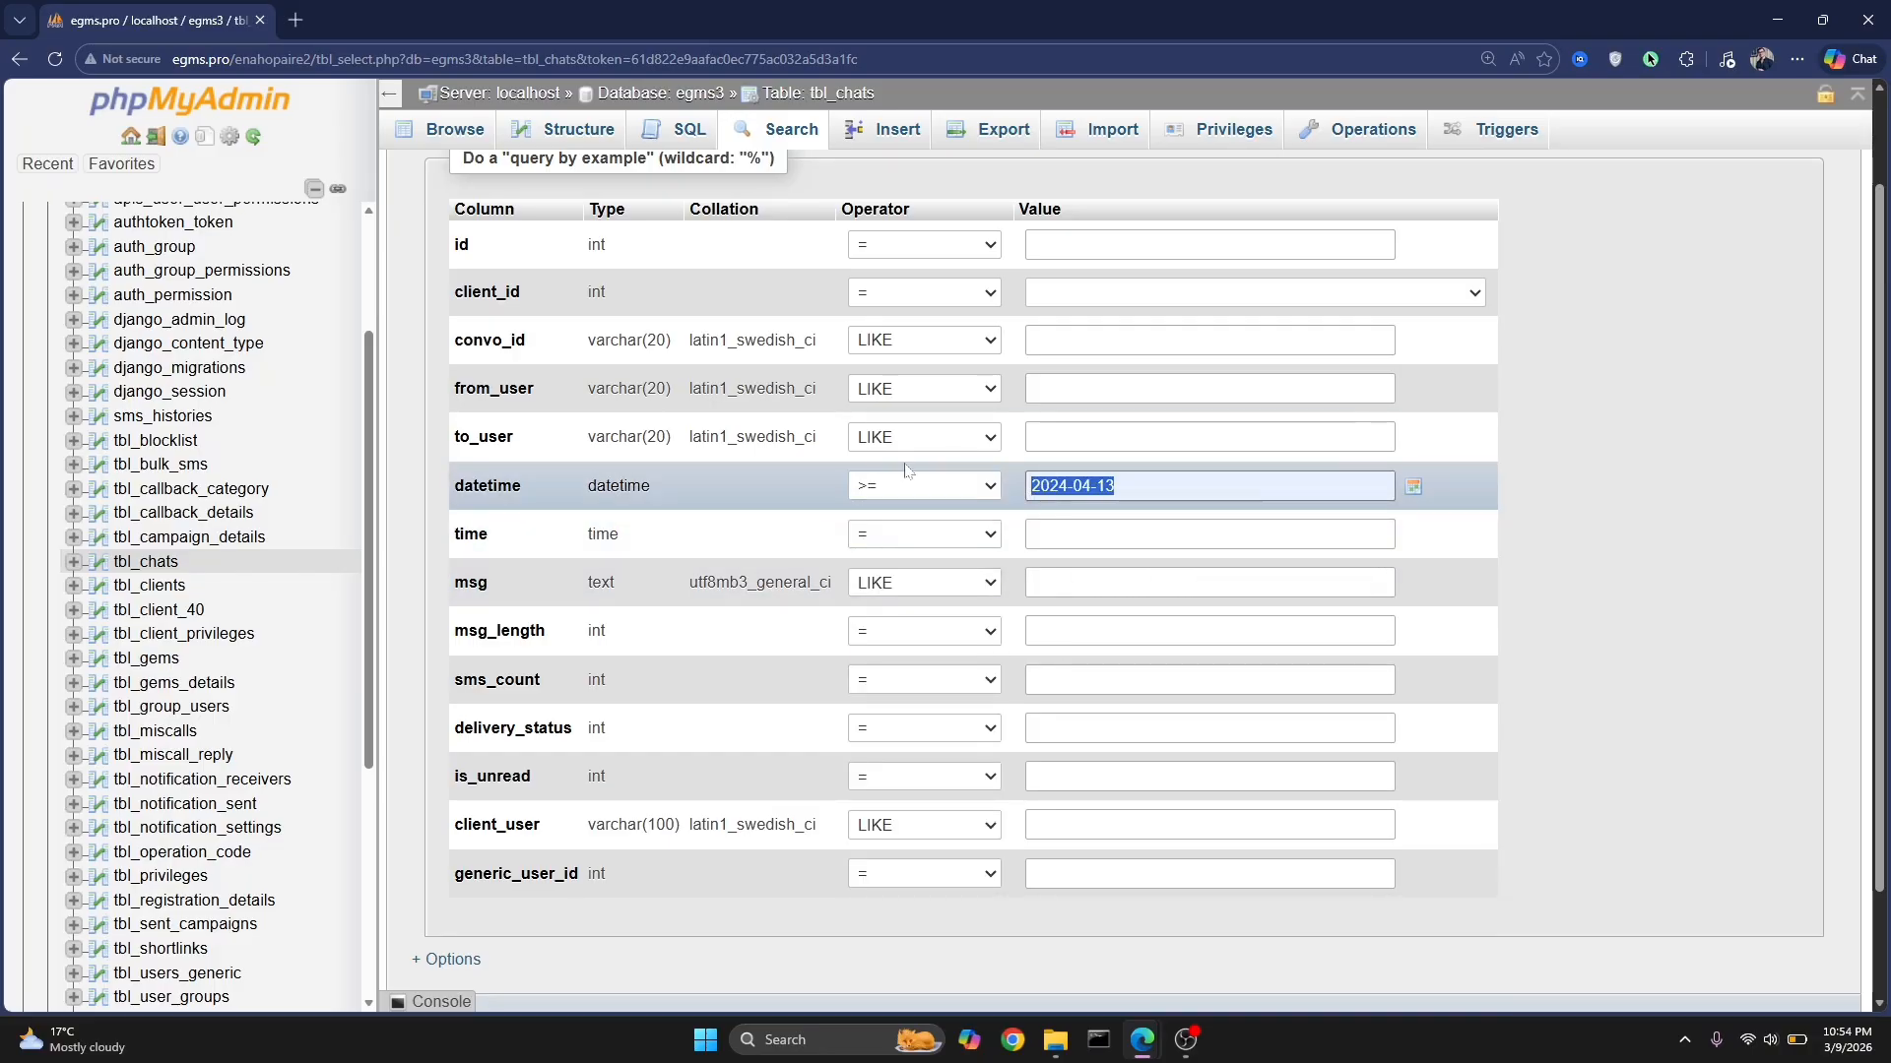
scroll(907, 470, "down", 2)
left_click(1798, 907)
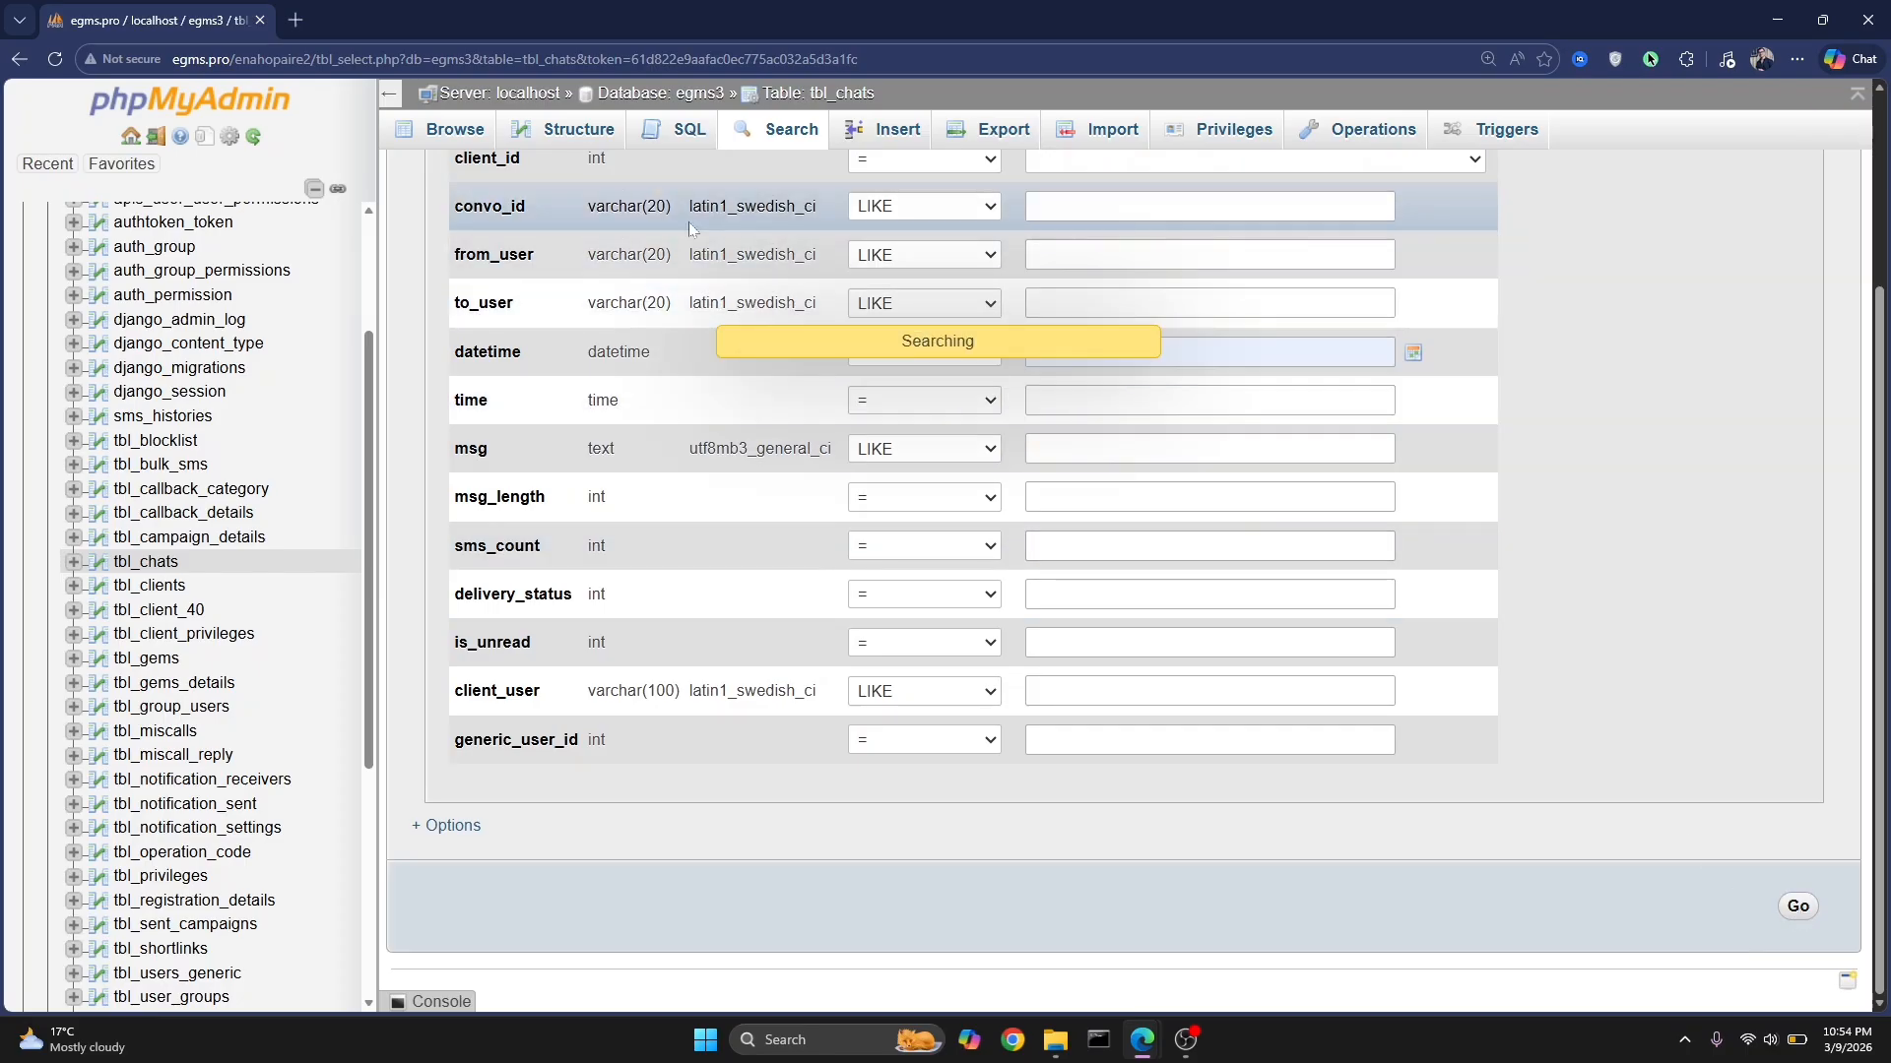
scroll(670, 399, "up", 3)
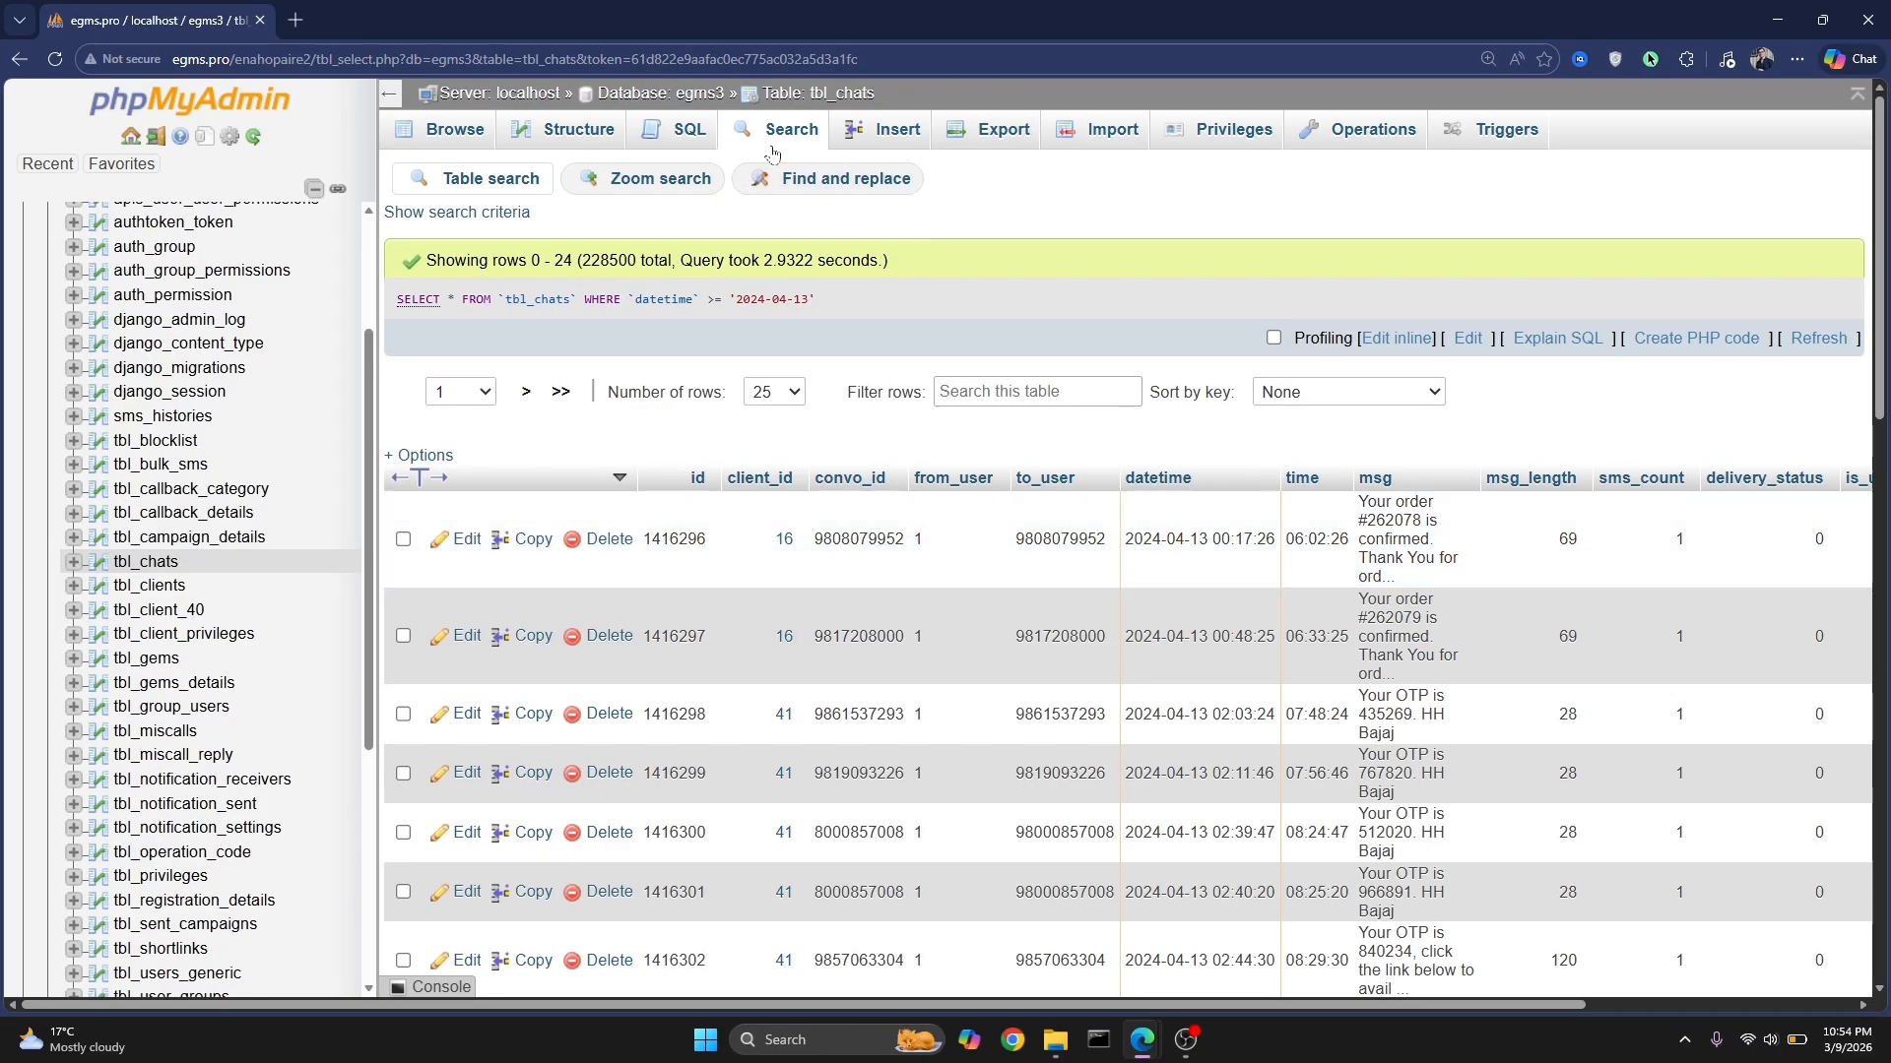
left_click(1396, 338)
key("ctrl+a")
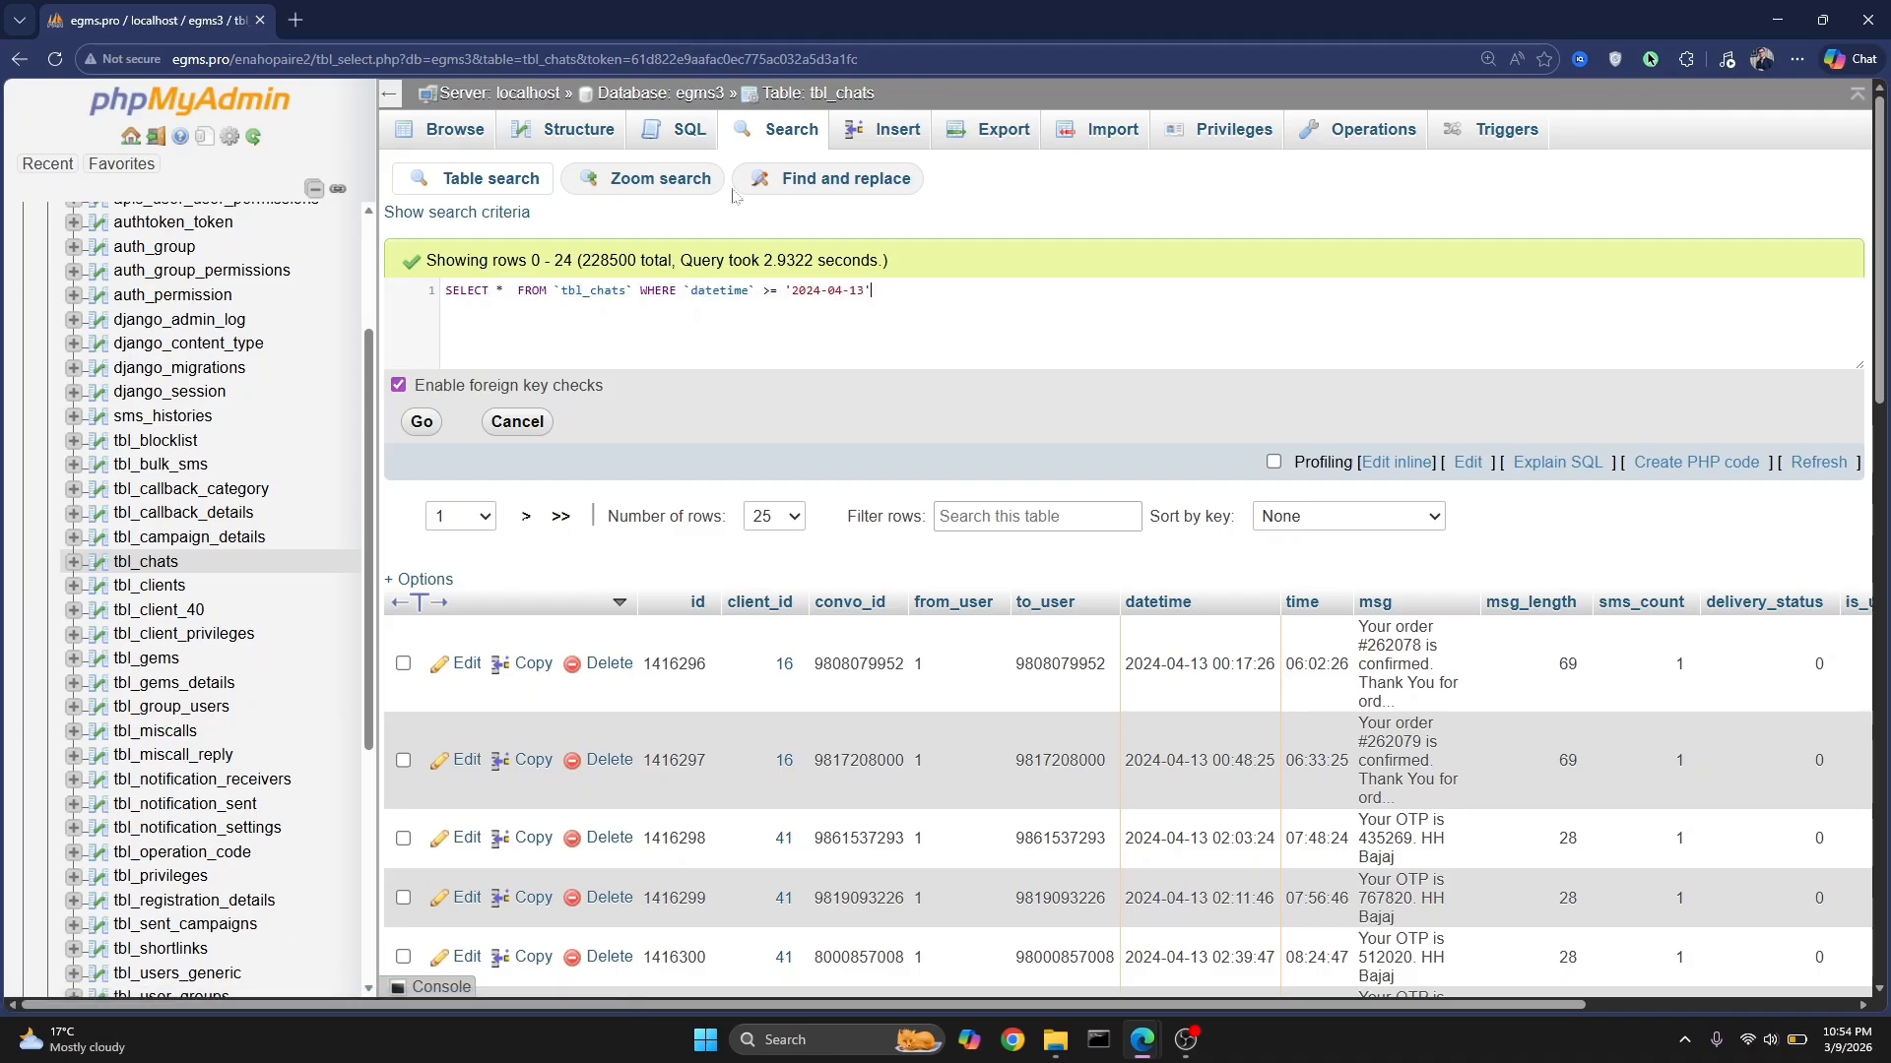
Step: Start a fresh table search on tbl_chats and expand its extra options to the custom WHERE condition
left_click(795, 134)
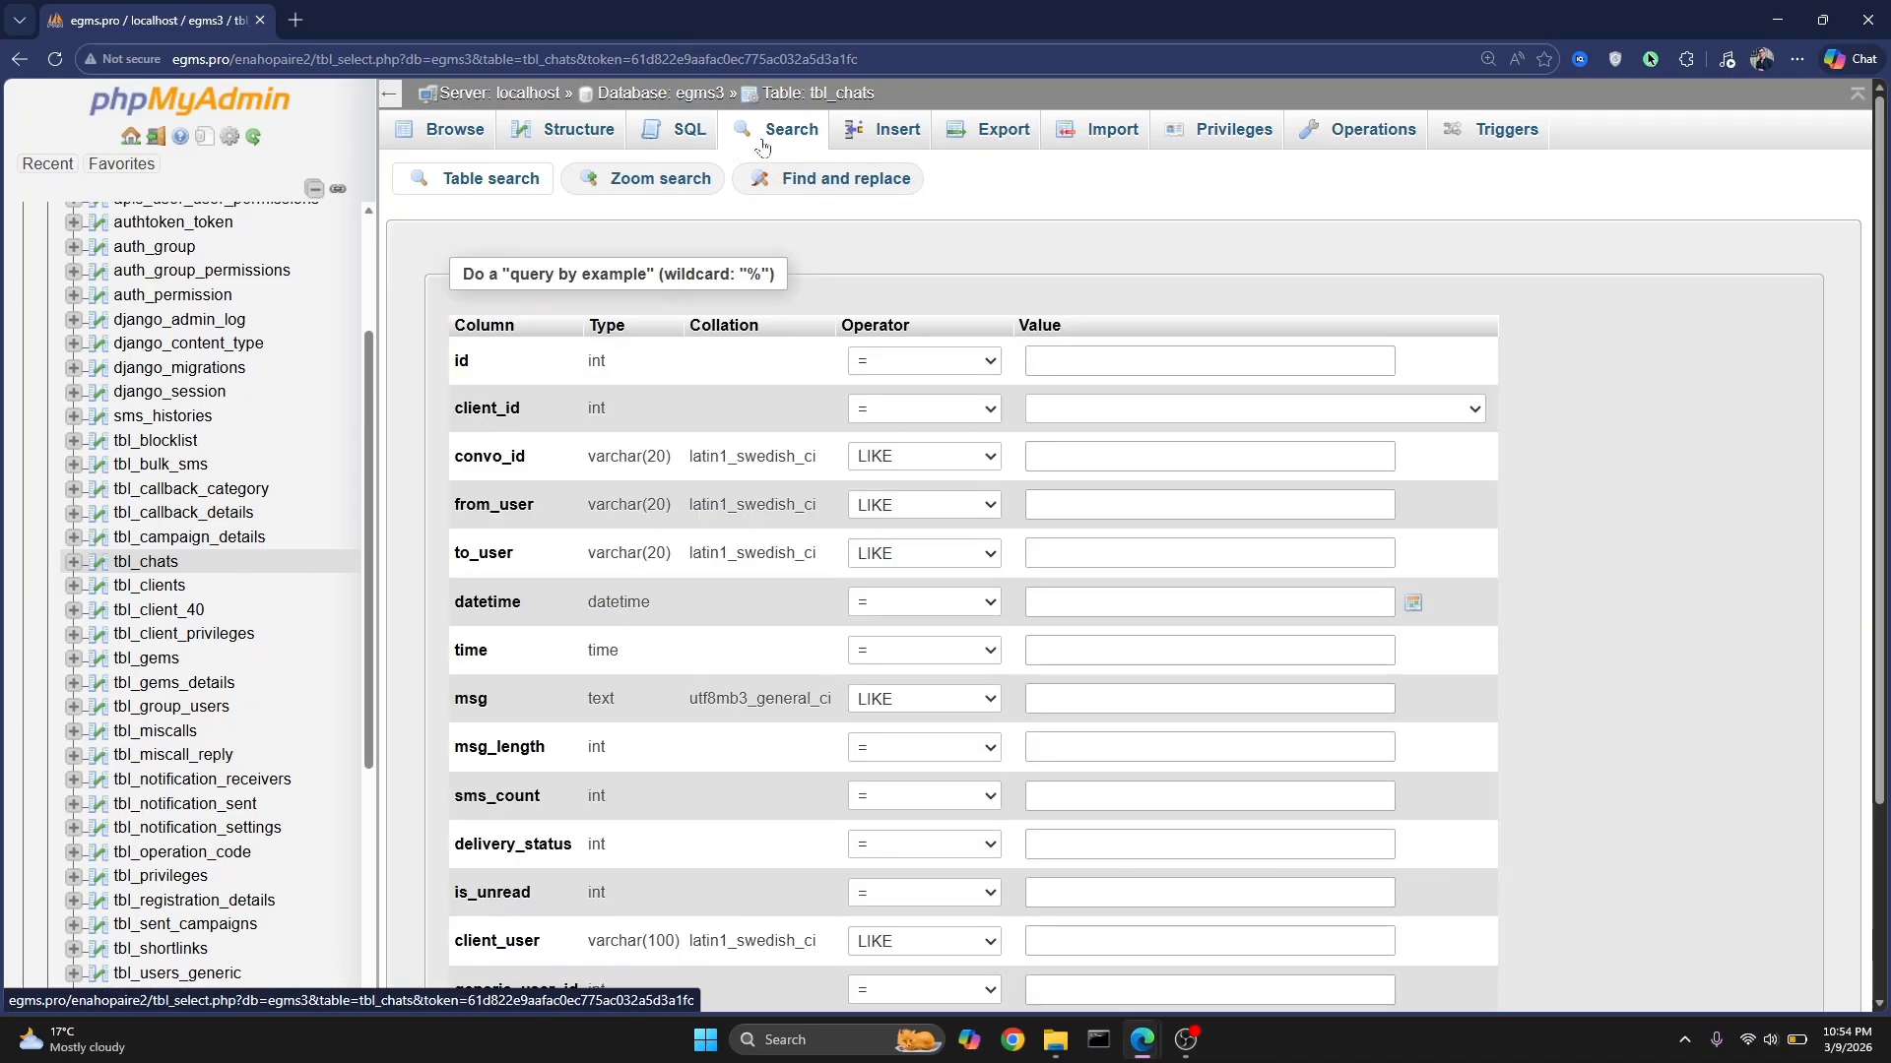
scroll(591, 492, "down", 3)
left_click(458, 827)
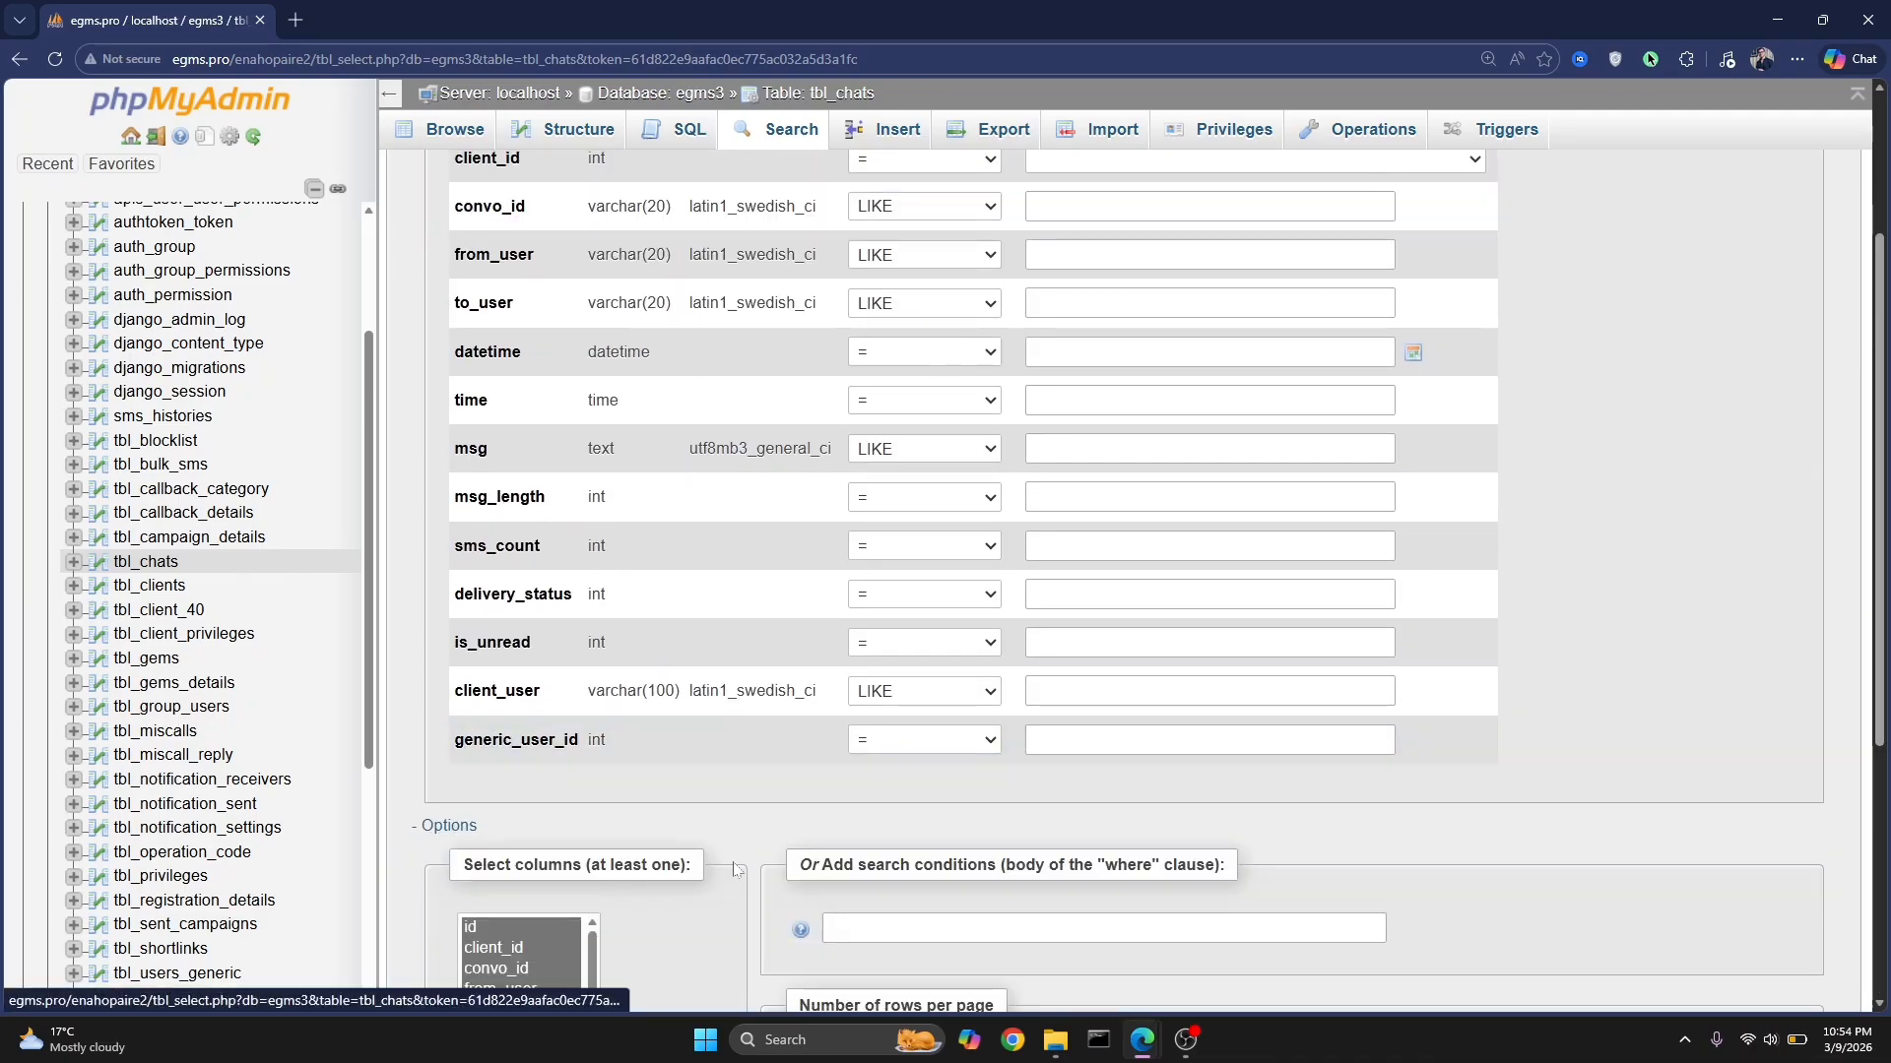
scroll(733, 861, "down", 5)
left_click(985, 477)
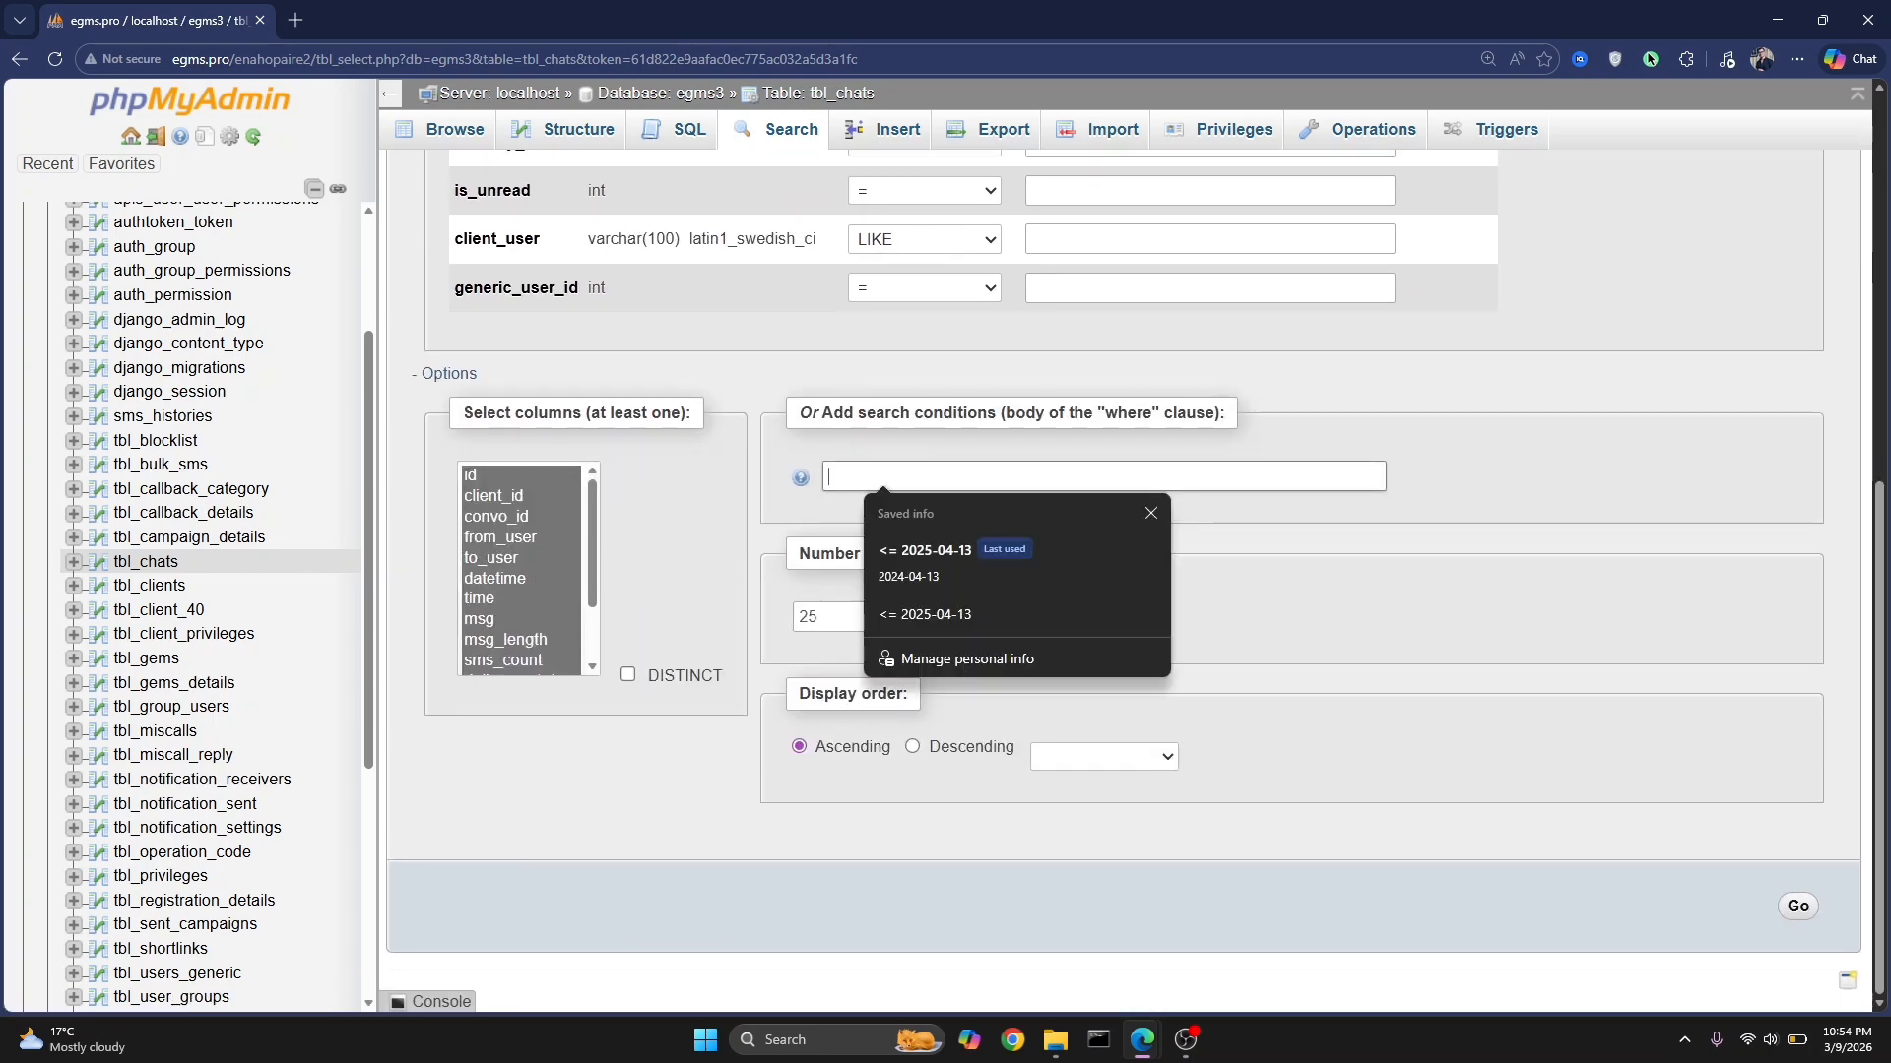
type("where date")
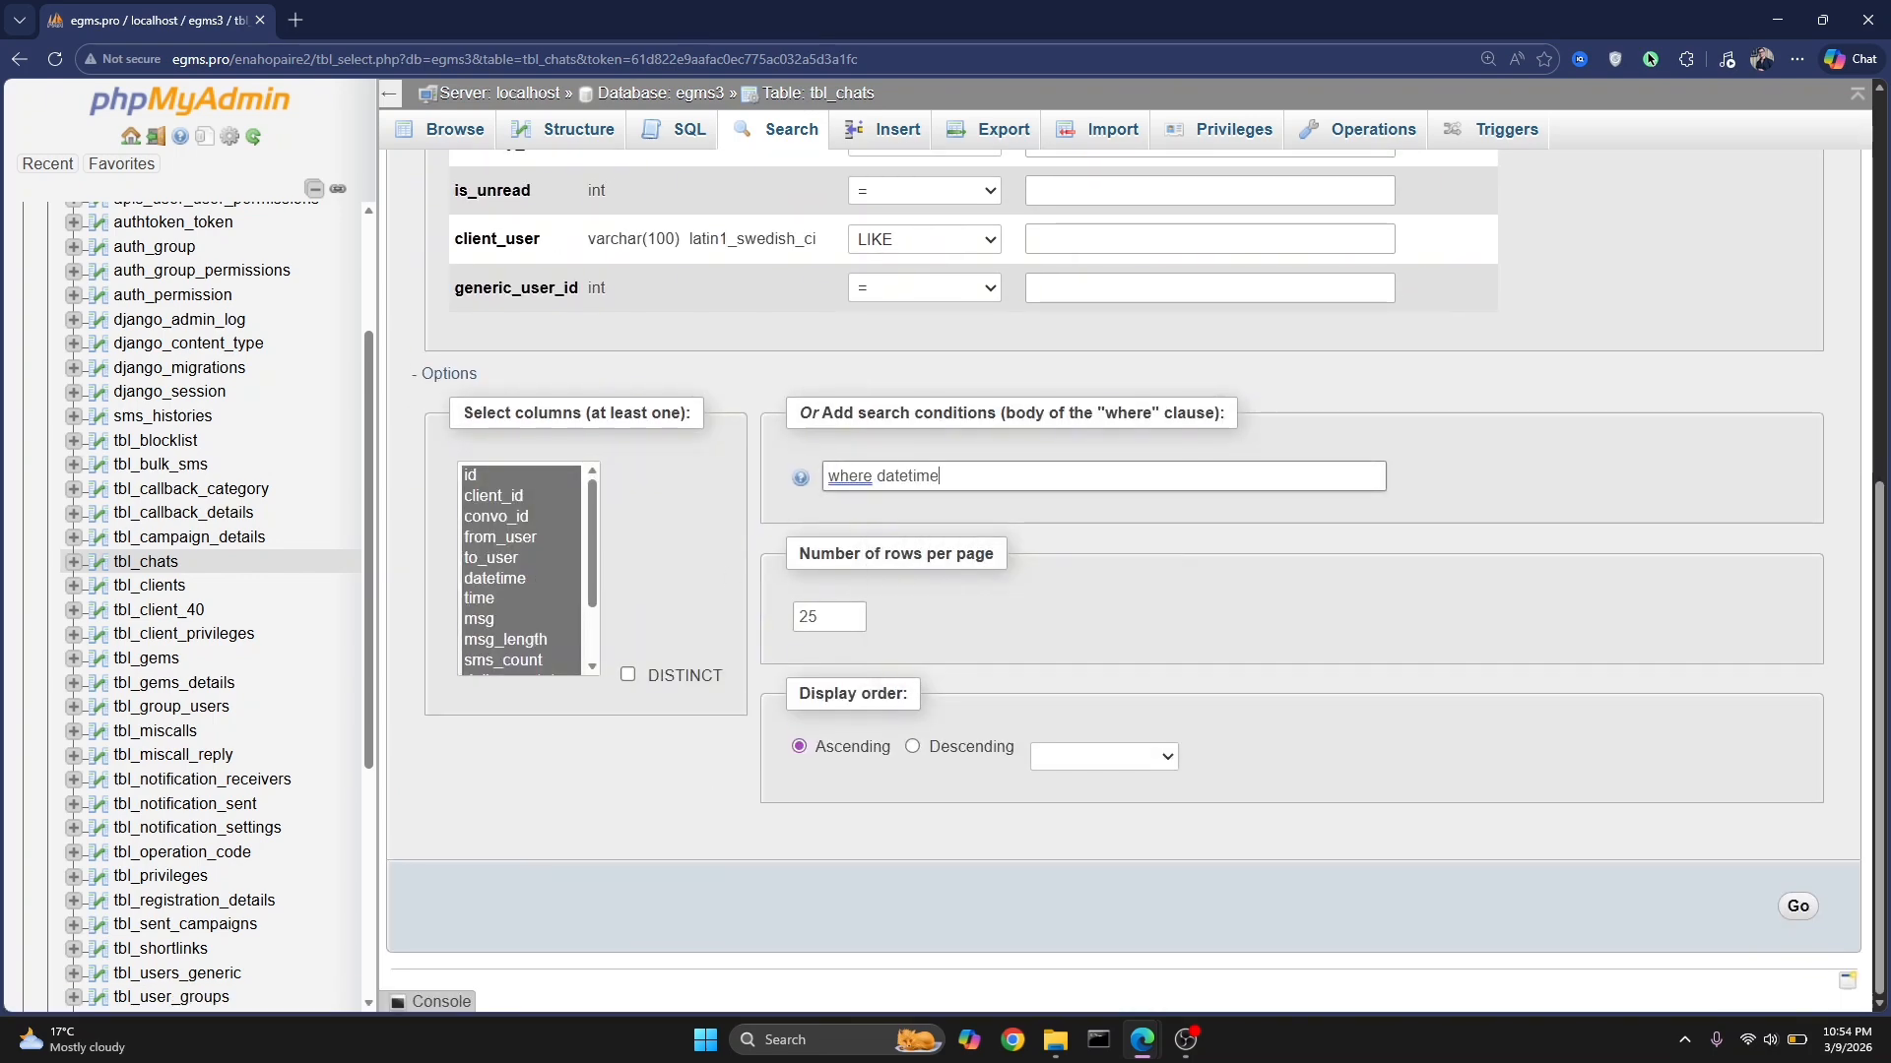
type("time")
key("ctrl+a")
type("2024-04-13")
Step: Set the custom search condition to datetime <= "2025-04-13" and datetime <= 2025-04-13 using the saved clipboard entries
key("ctrl+a")
key("super+v")
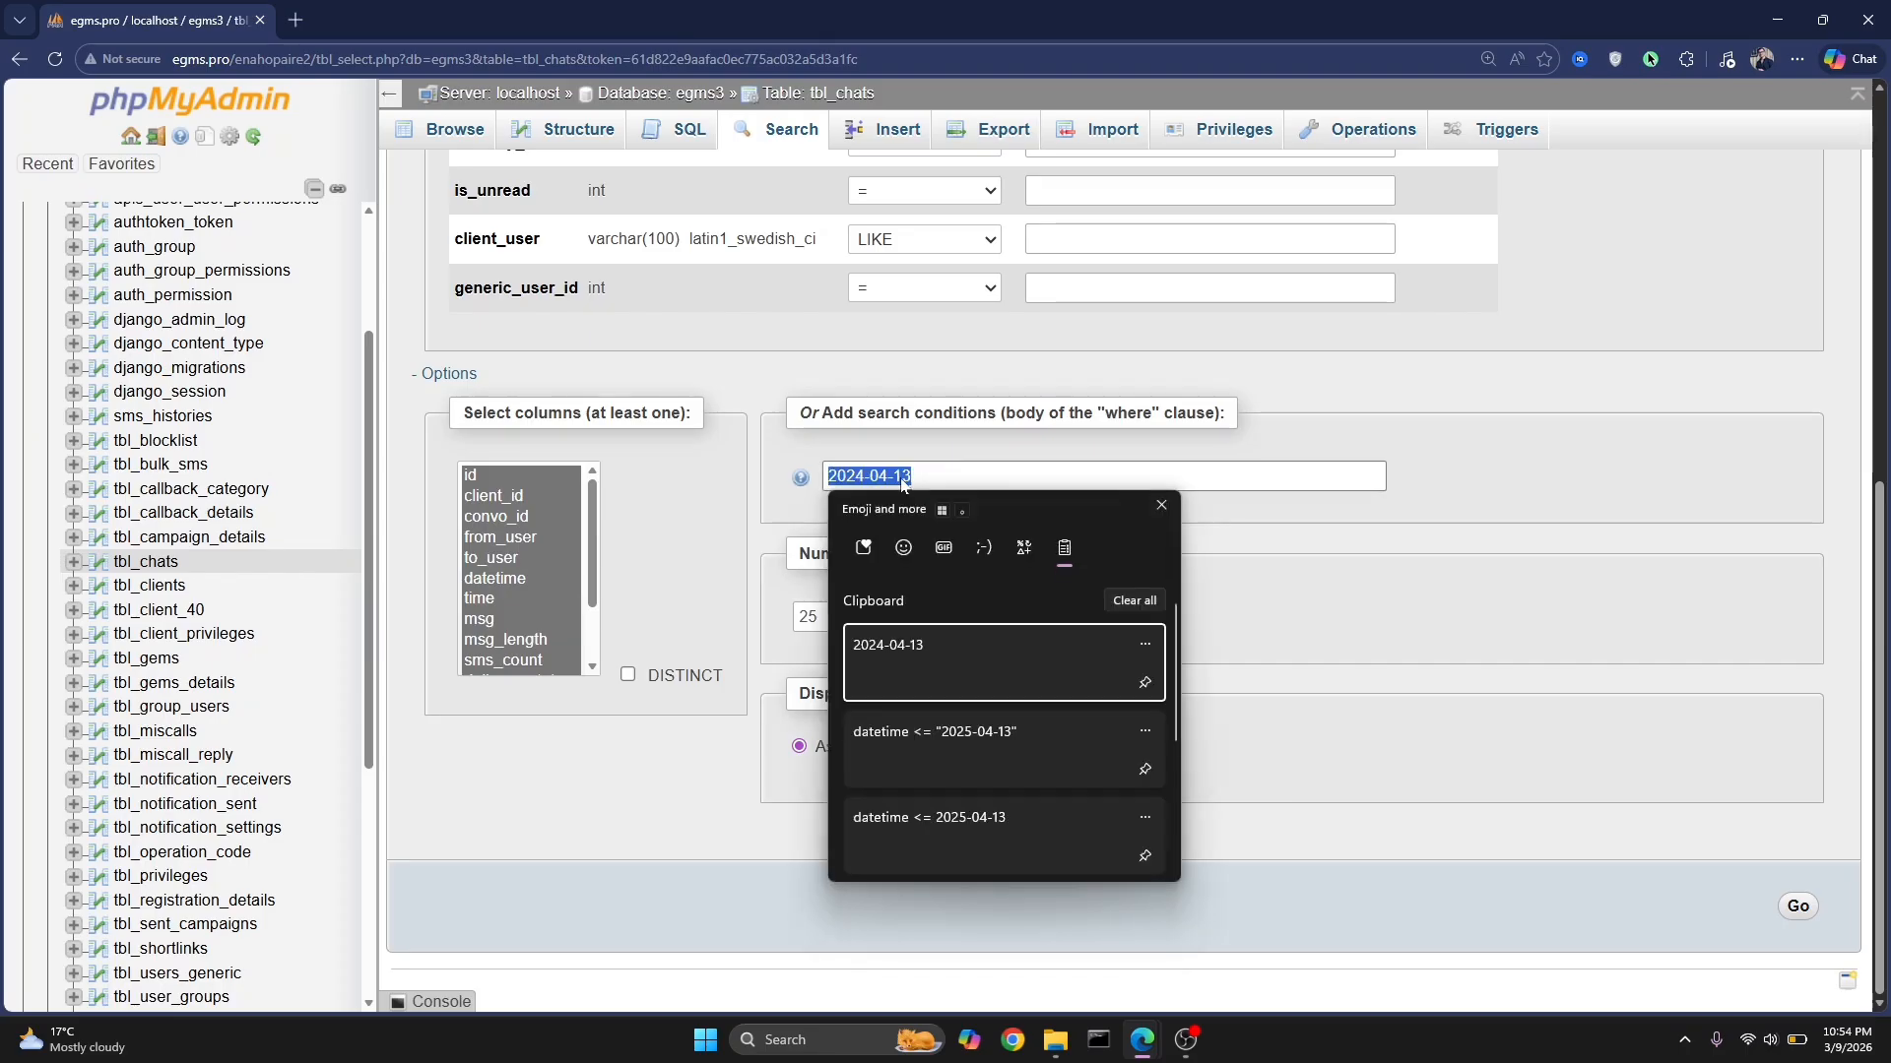
key("Down")
key("Return")
type("and")
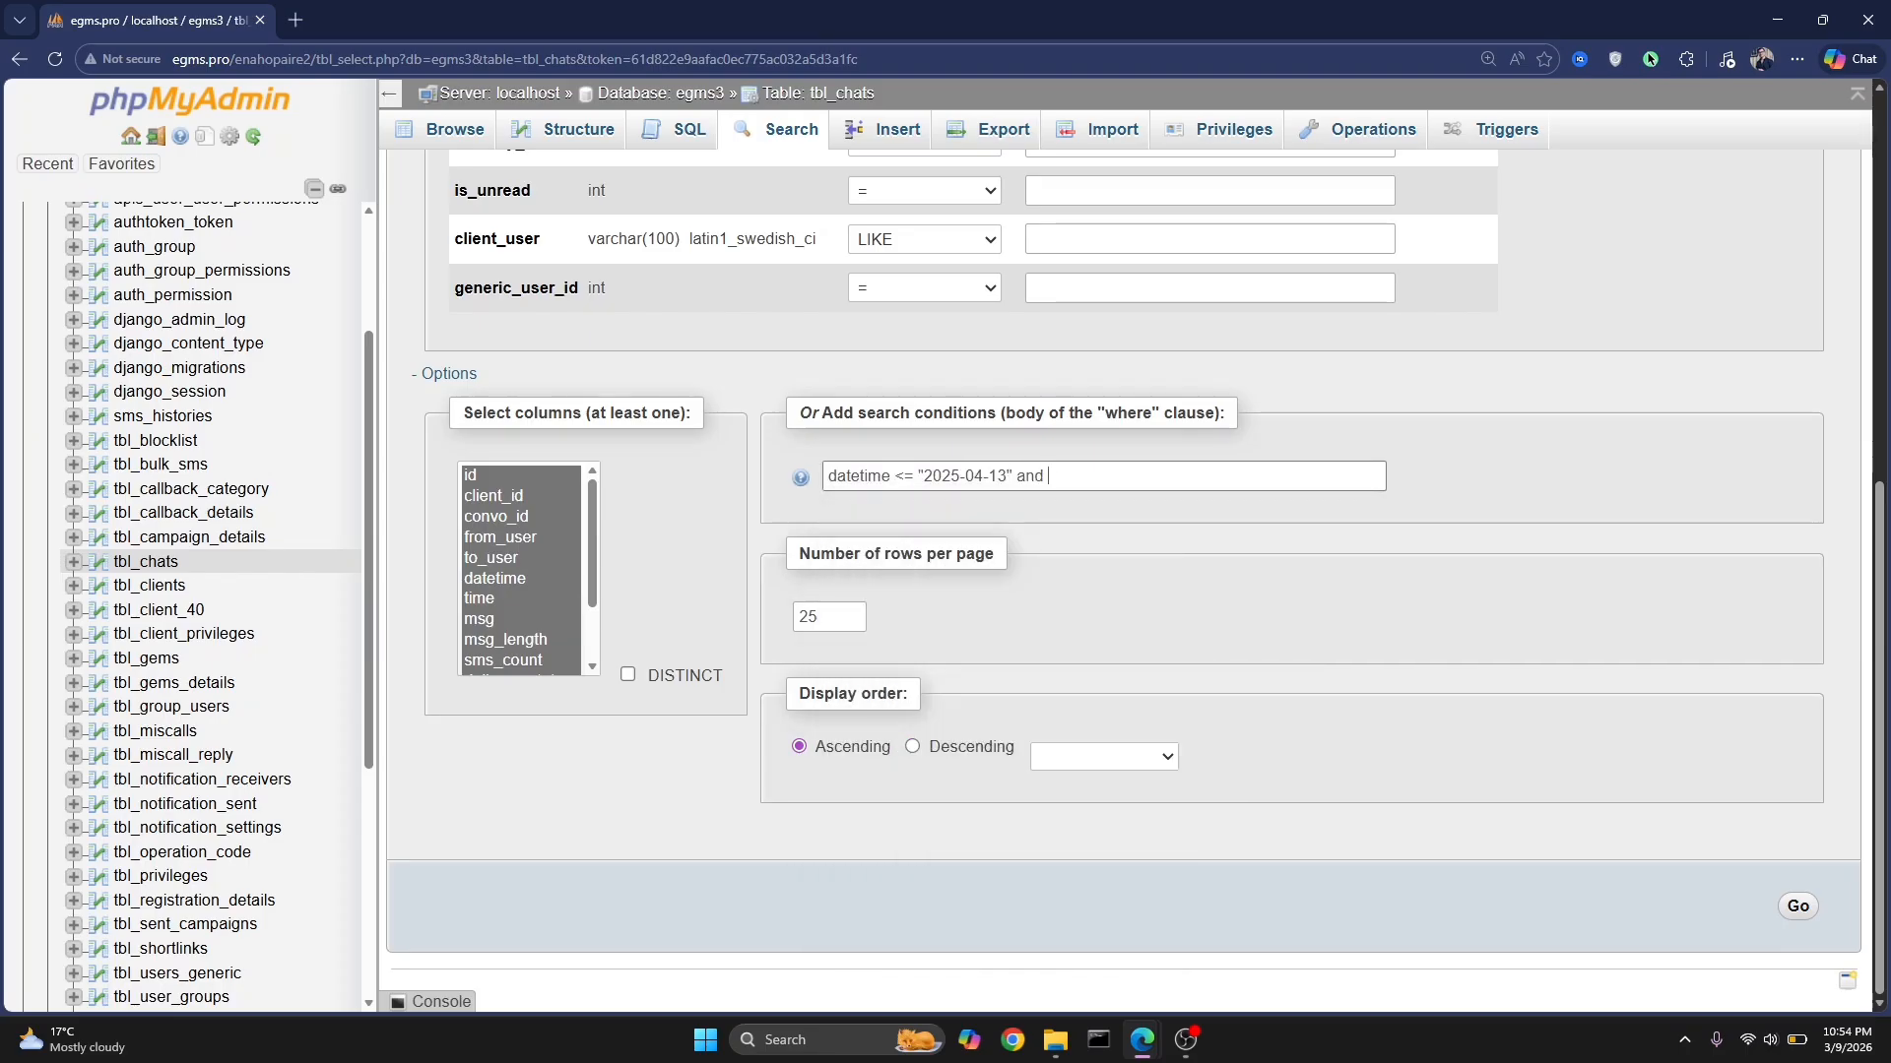
key("super+v")
key("Down")
key("Down")
key("Return")
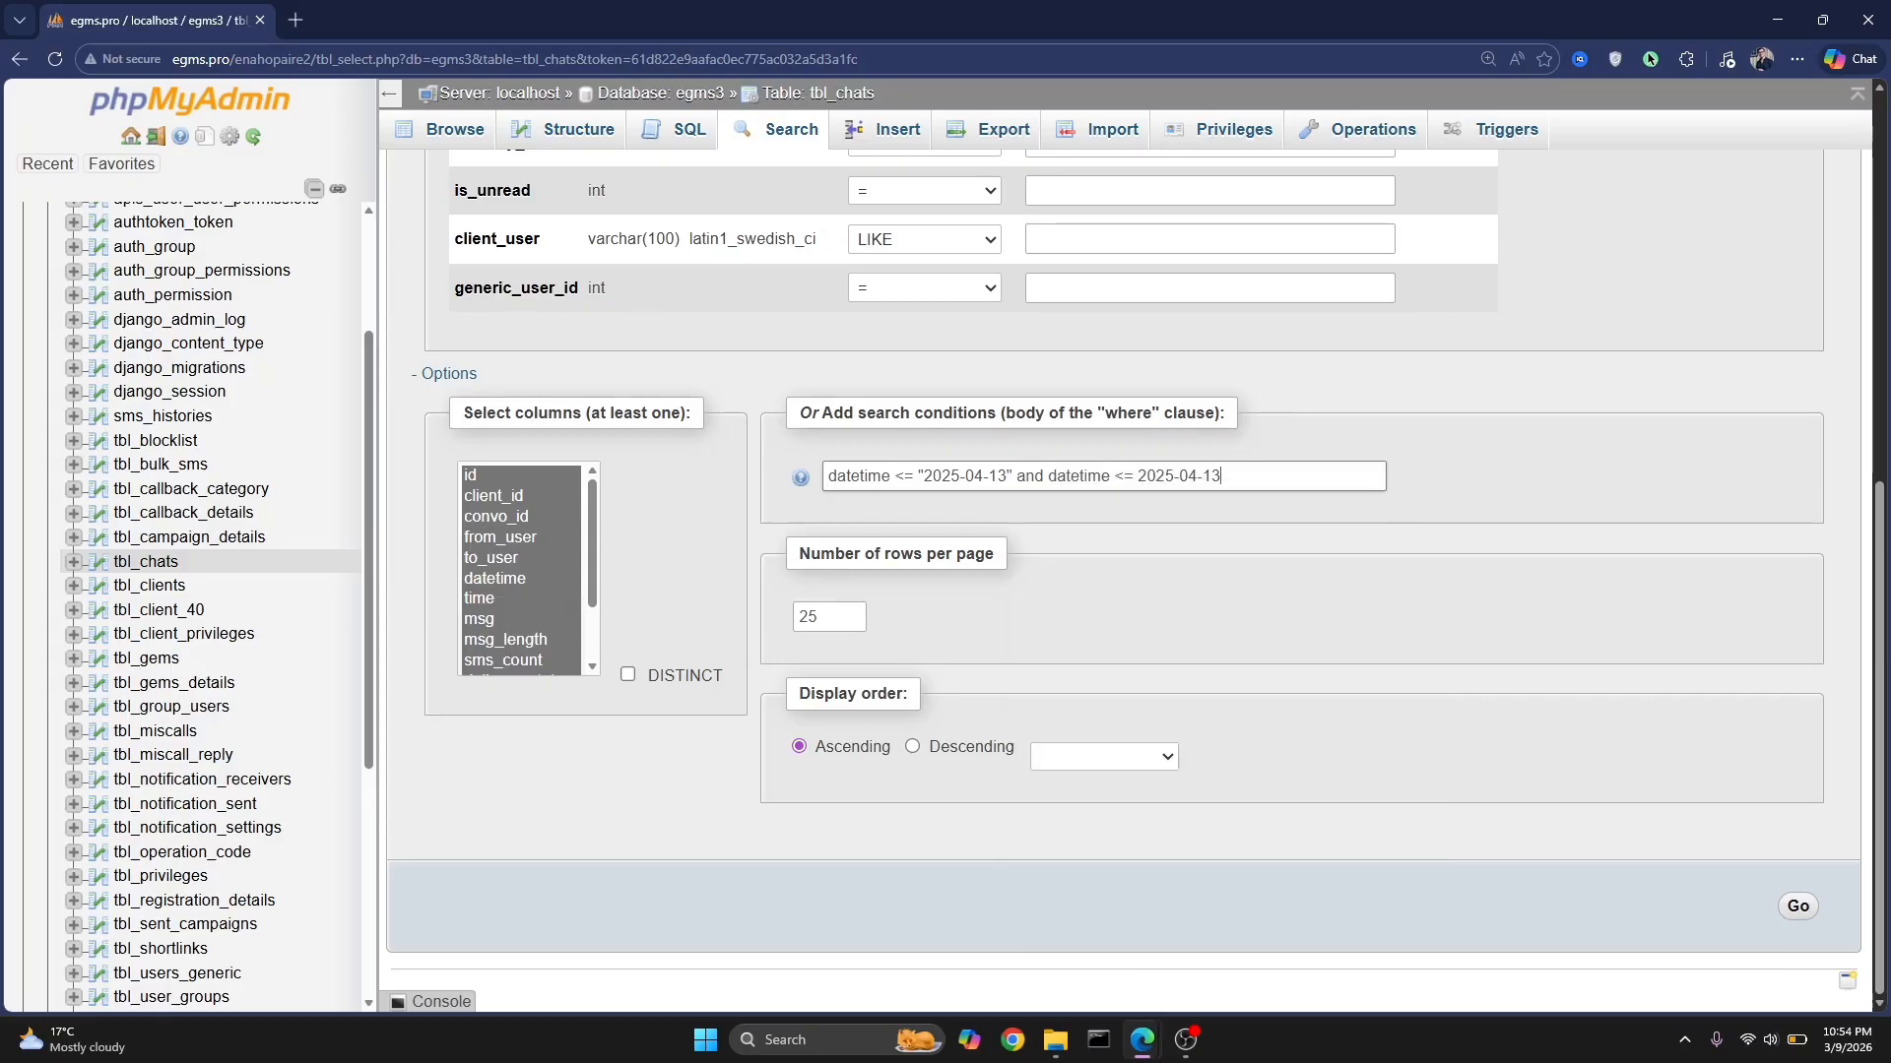
Step: Change the first part of the search condition to datetime >= "2024-04-13"
key("BackSpace")
type("4")
key("ctrl+shift+Left")
type(">=")
key("End")
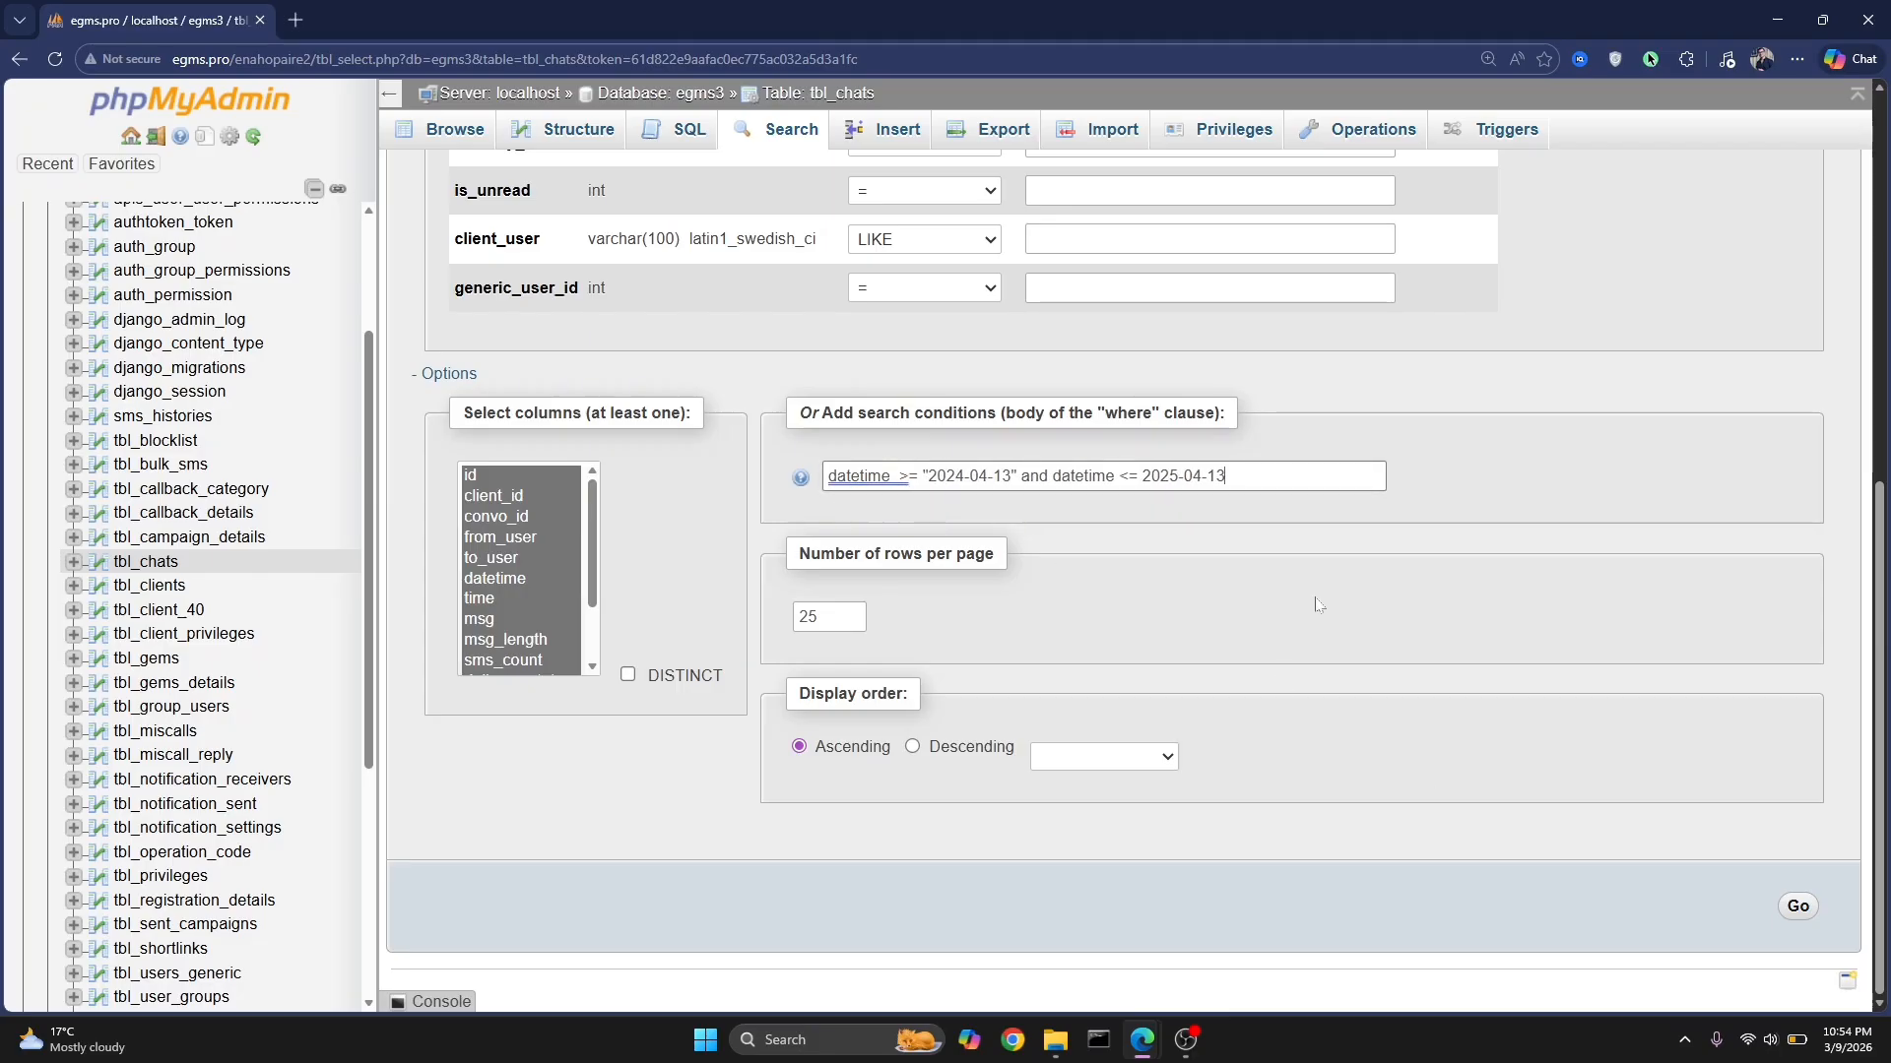
Step: Run the table search with the custom datetime range condition, and return to the blank search form
key("ctrl+a")
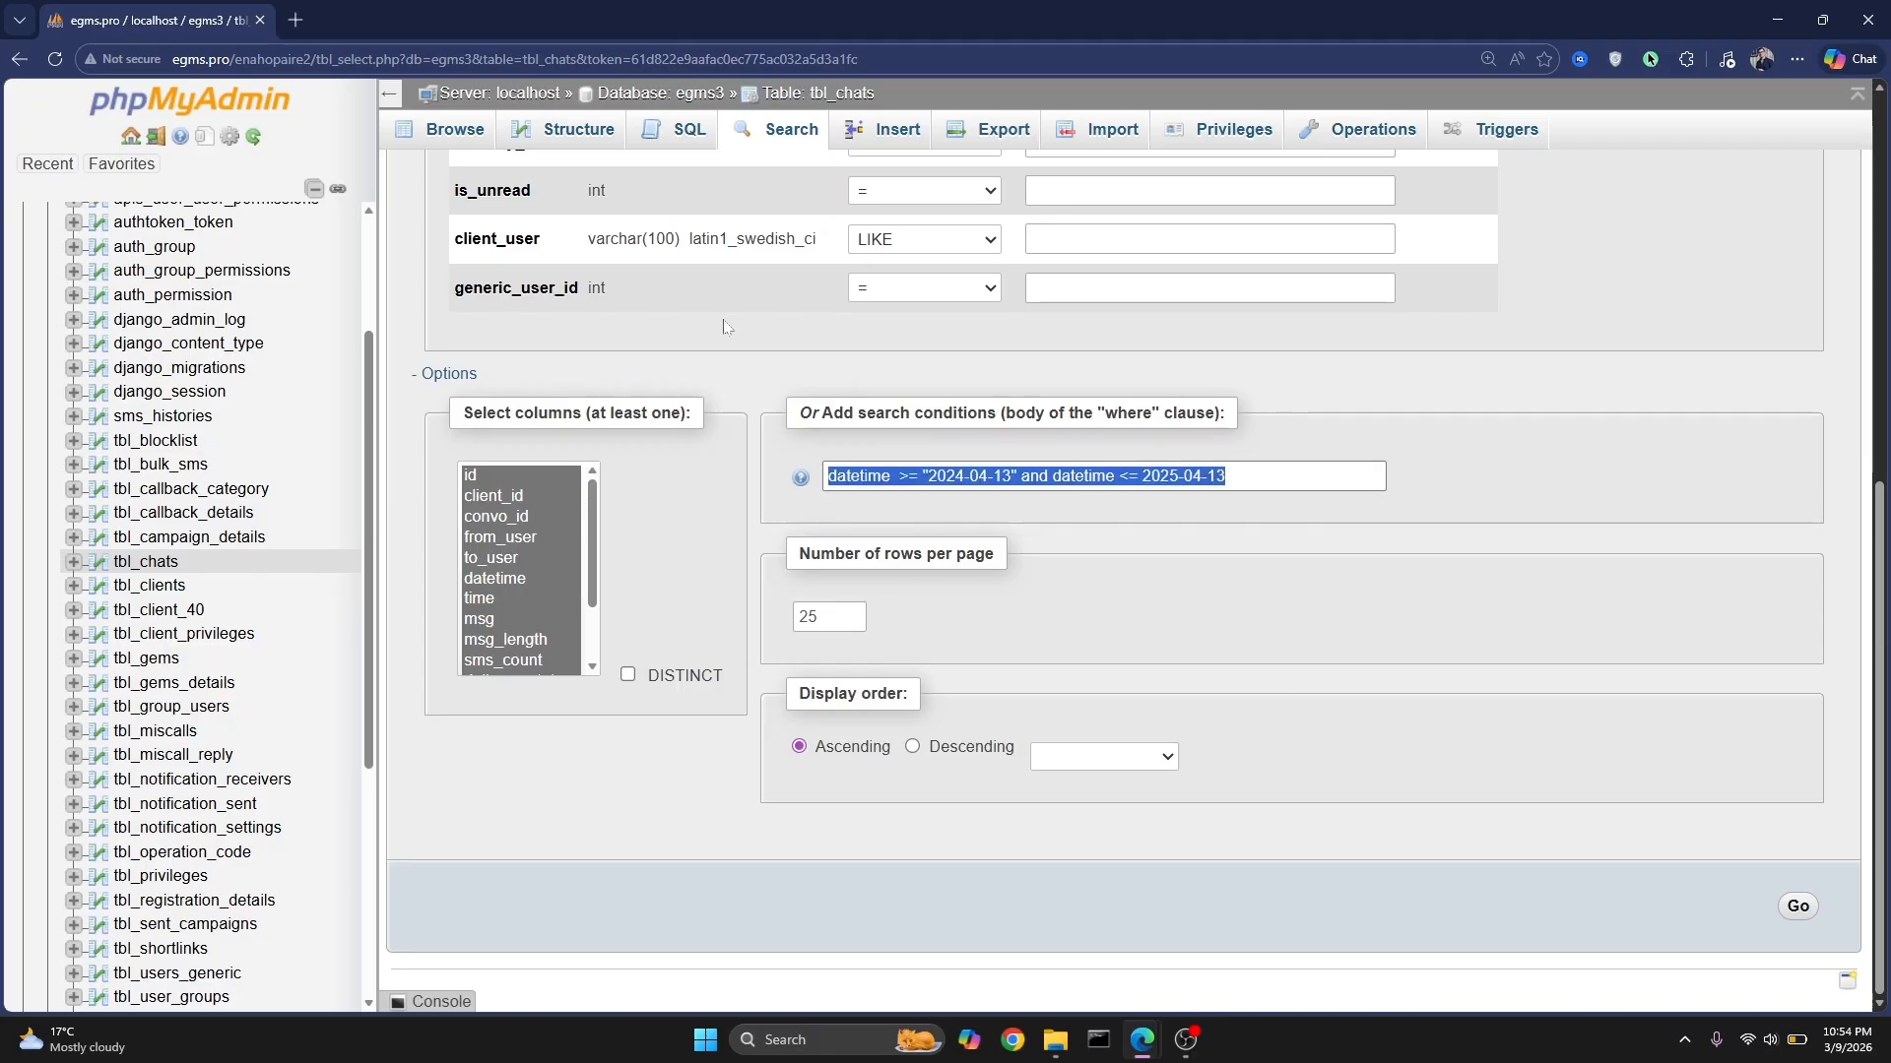
scroll(723, 325, "up", 1)
scroll(1340, 748, "down", 1)
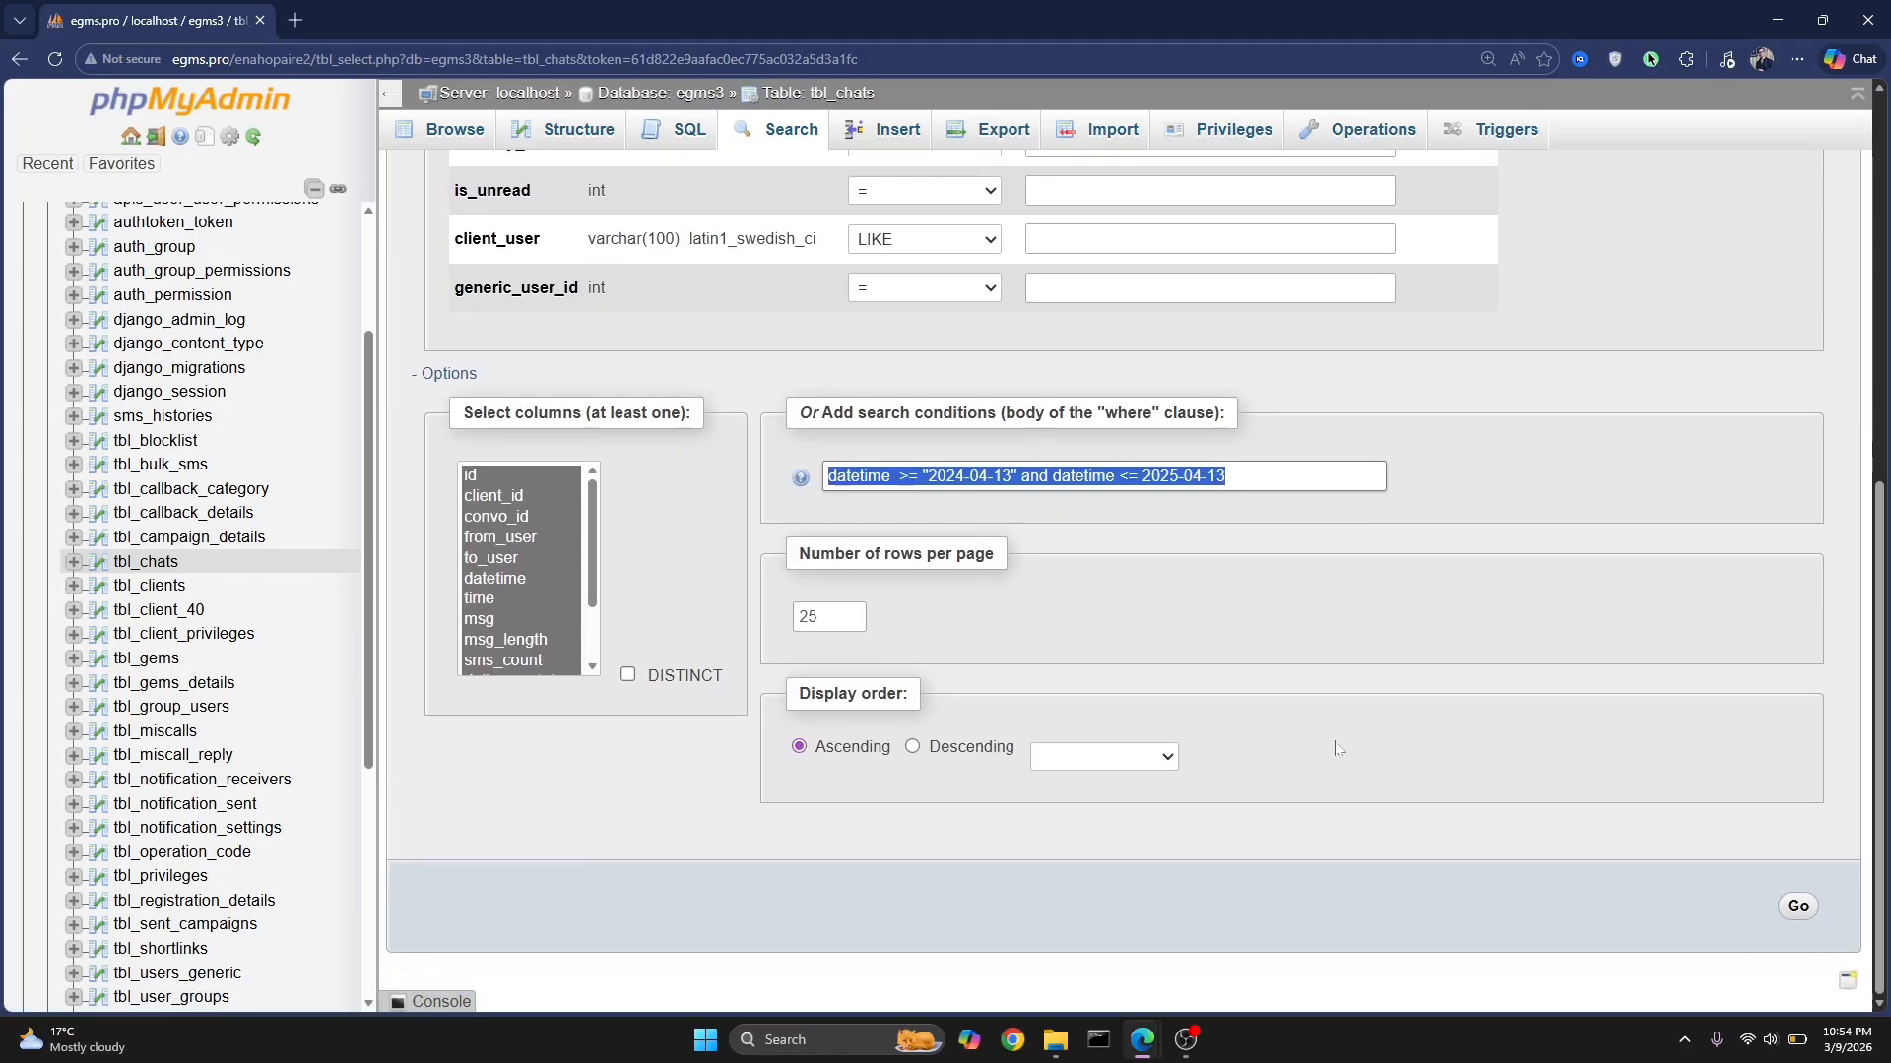
left_click(1793, 908)
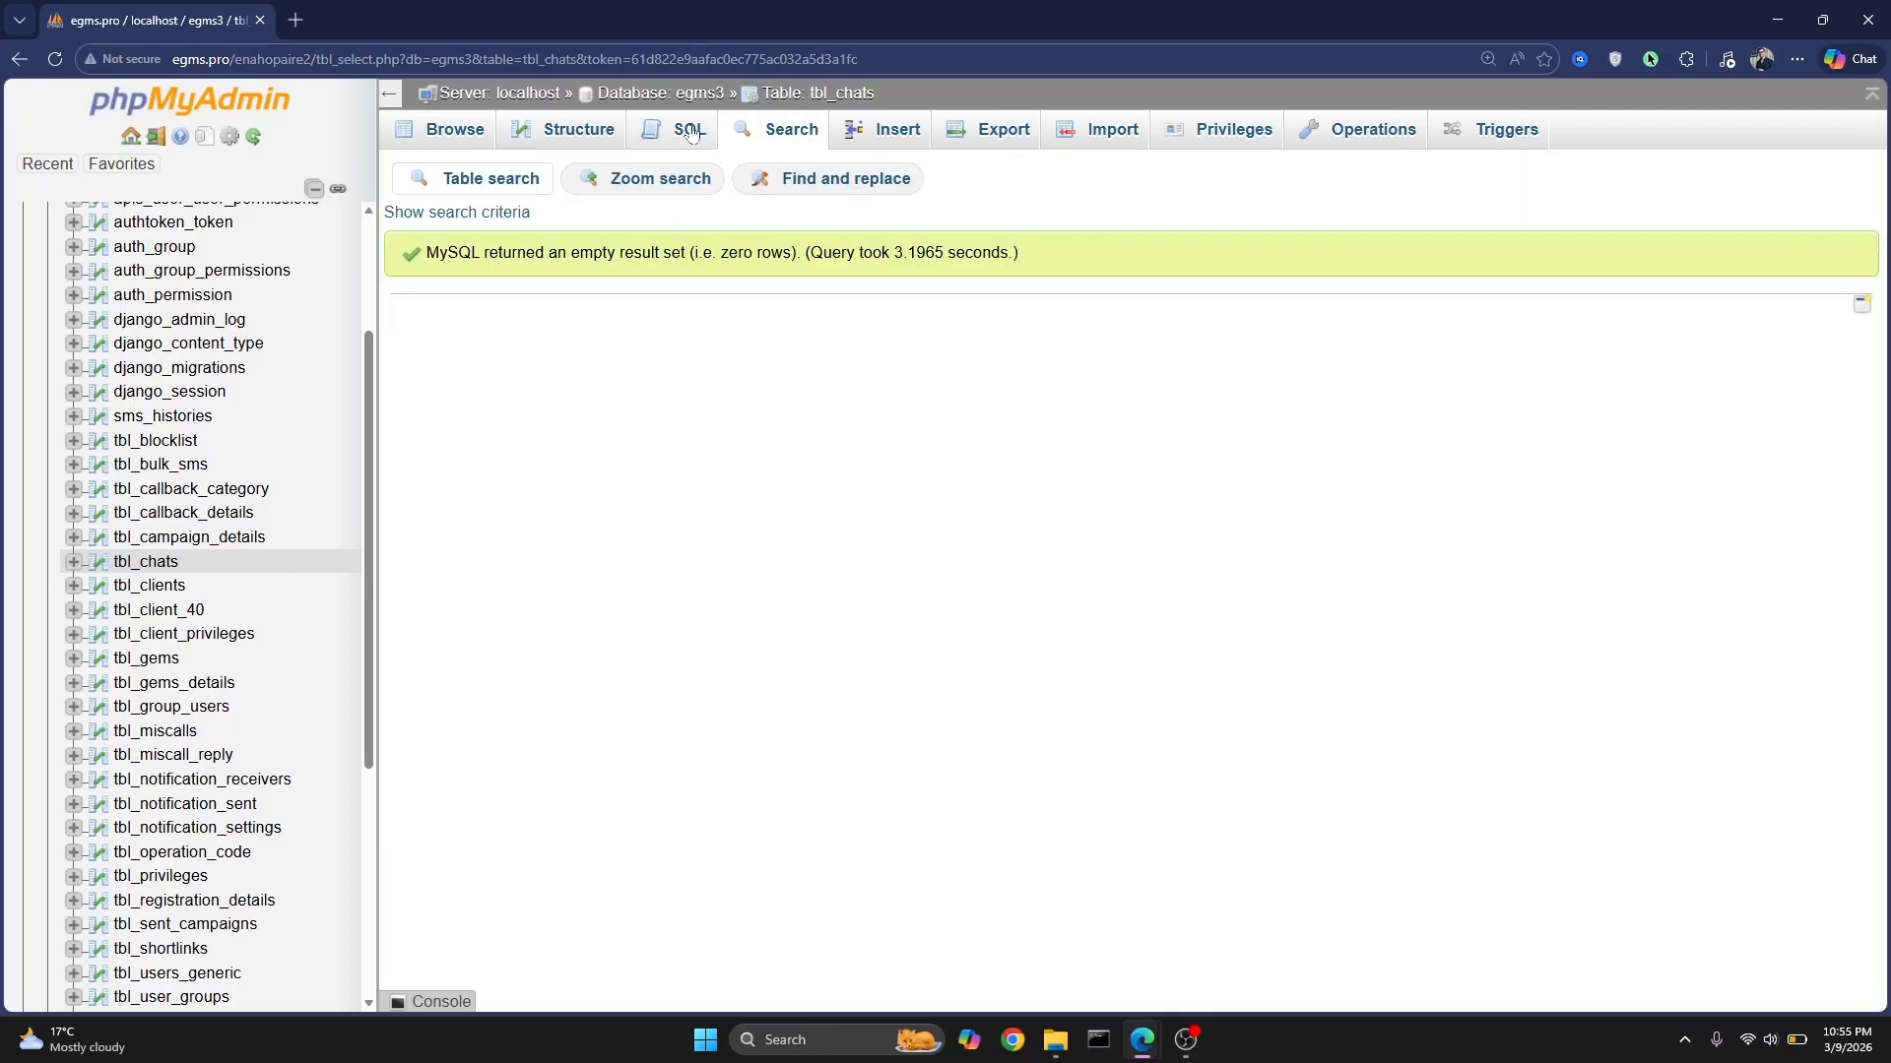
key("alt+Left")
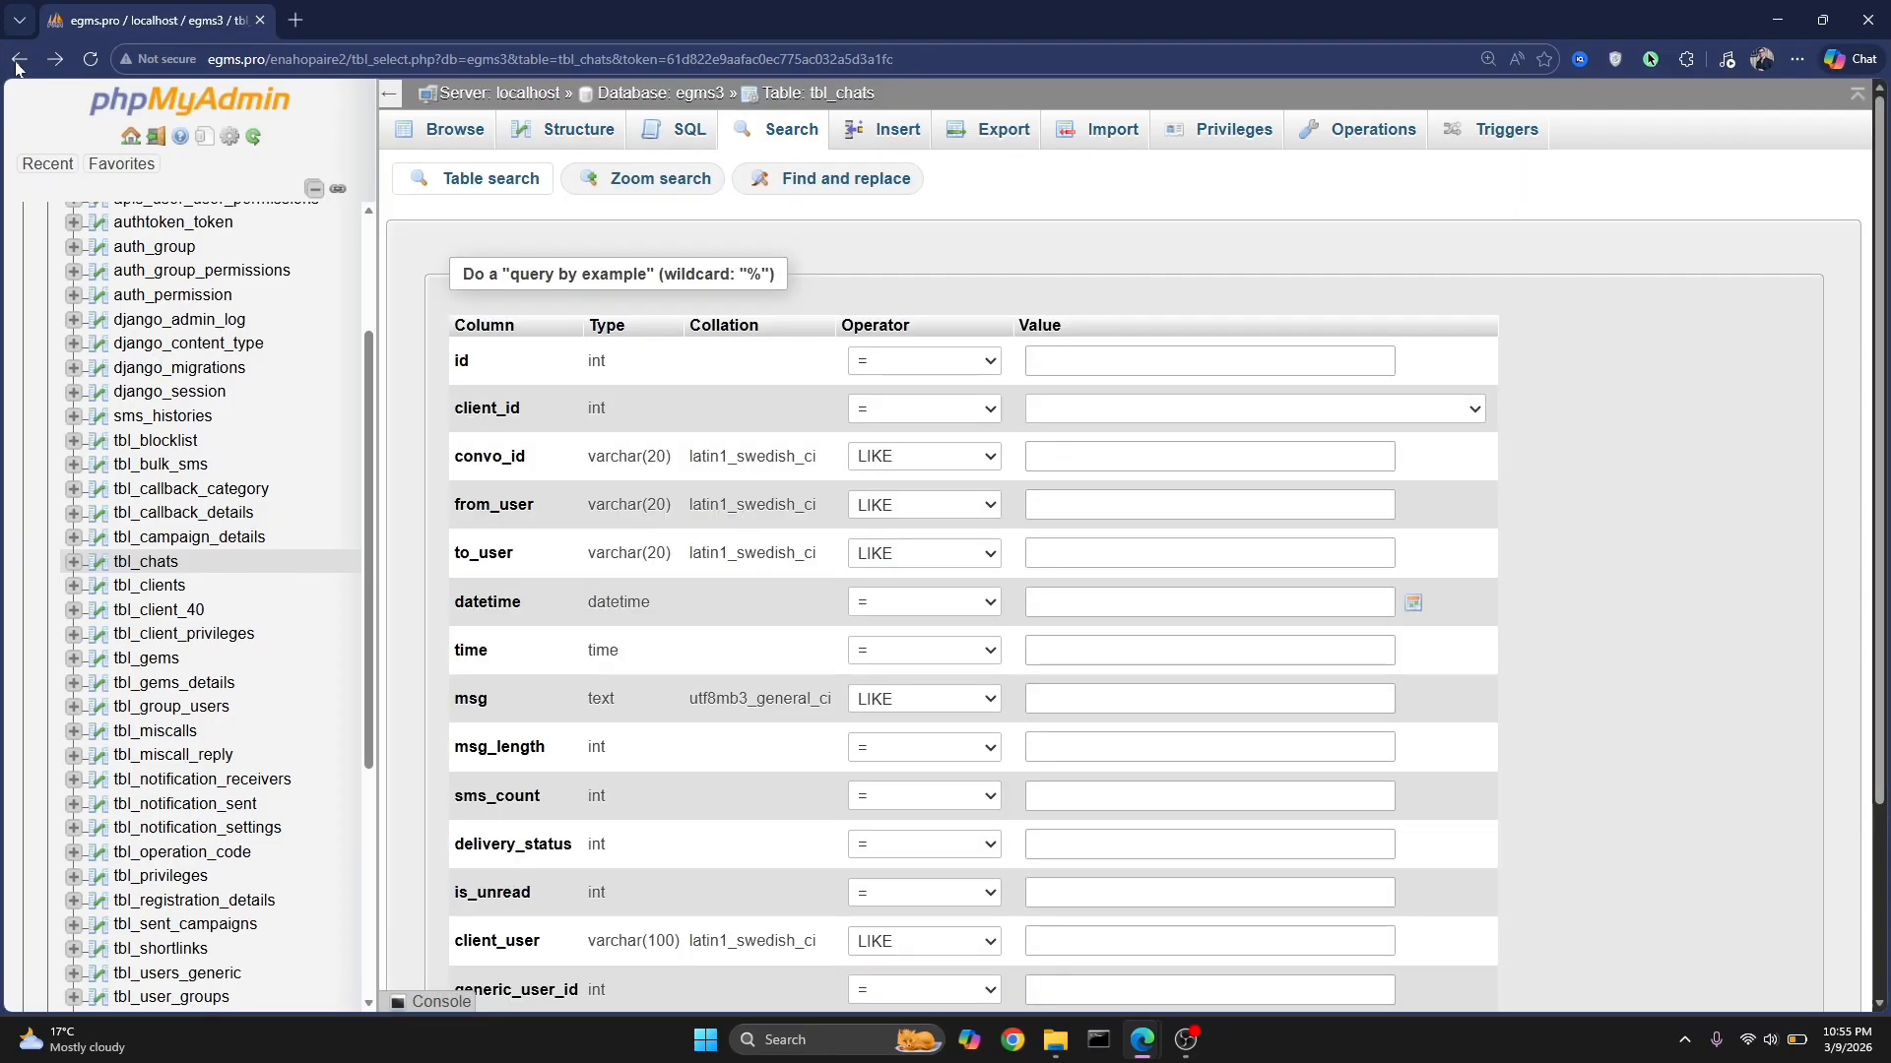
Step: Replace the default tbl_chats SQL query with the saved clipboard query for datetime >= '2024-04-13' and datetime <= '2025-04-13', and run it
left_click(679, 130)
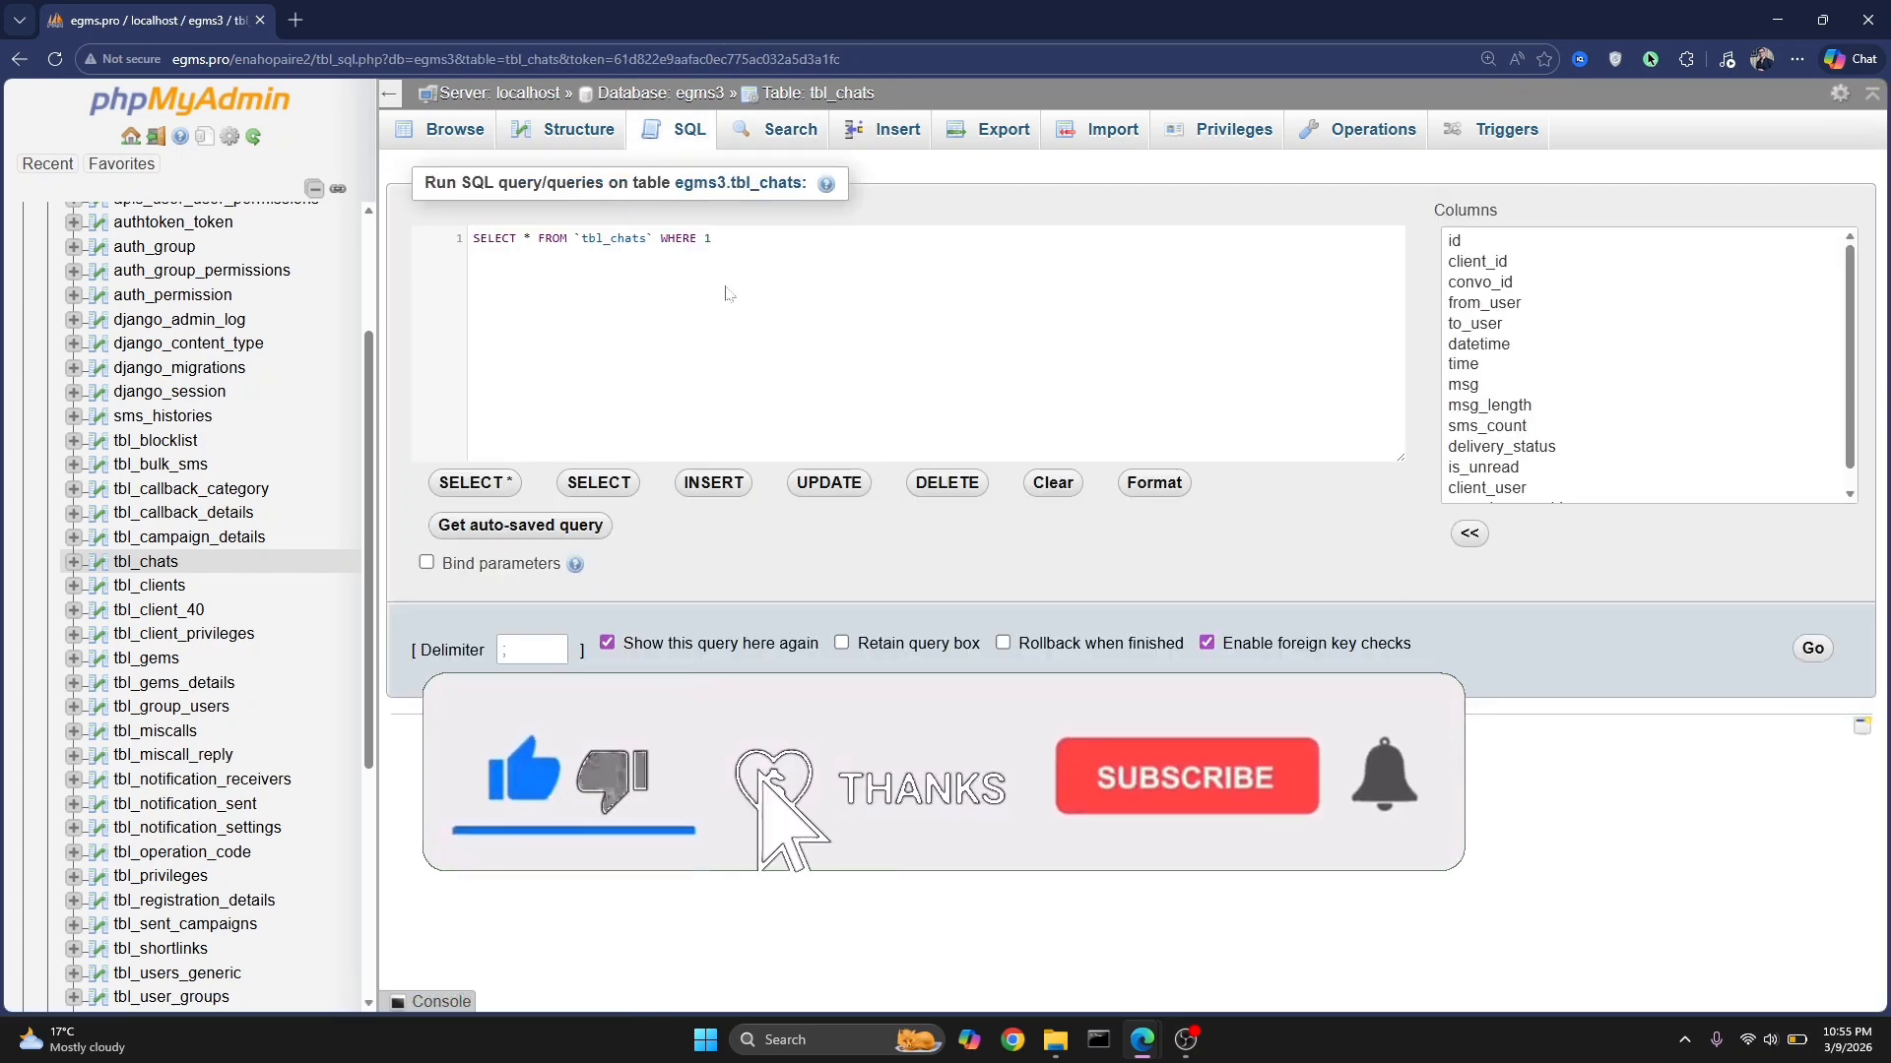
key("ctrl+a")
key("super+v")
scroll(837, 459, "down", 3)
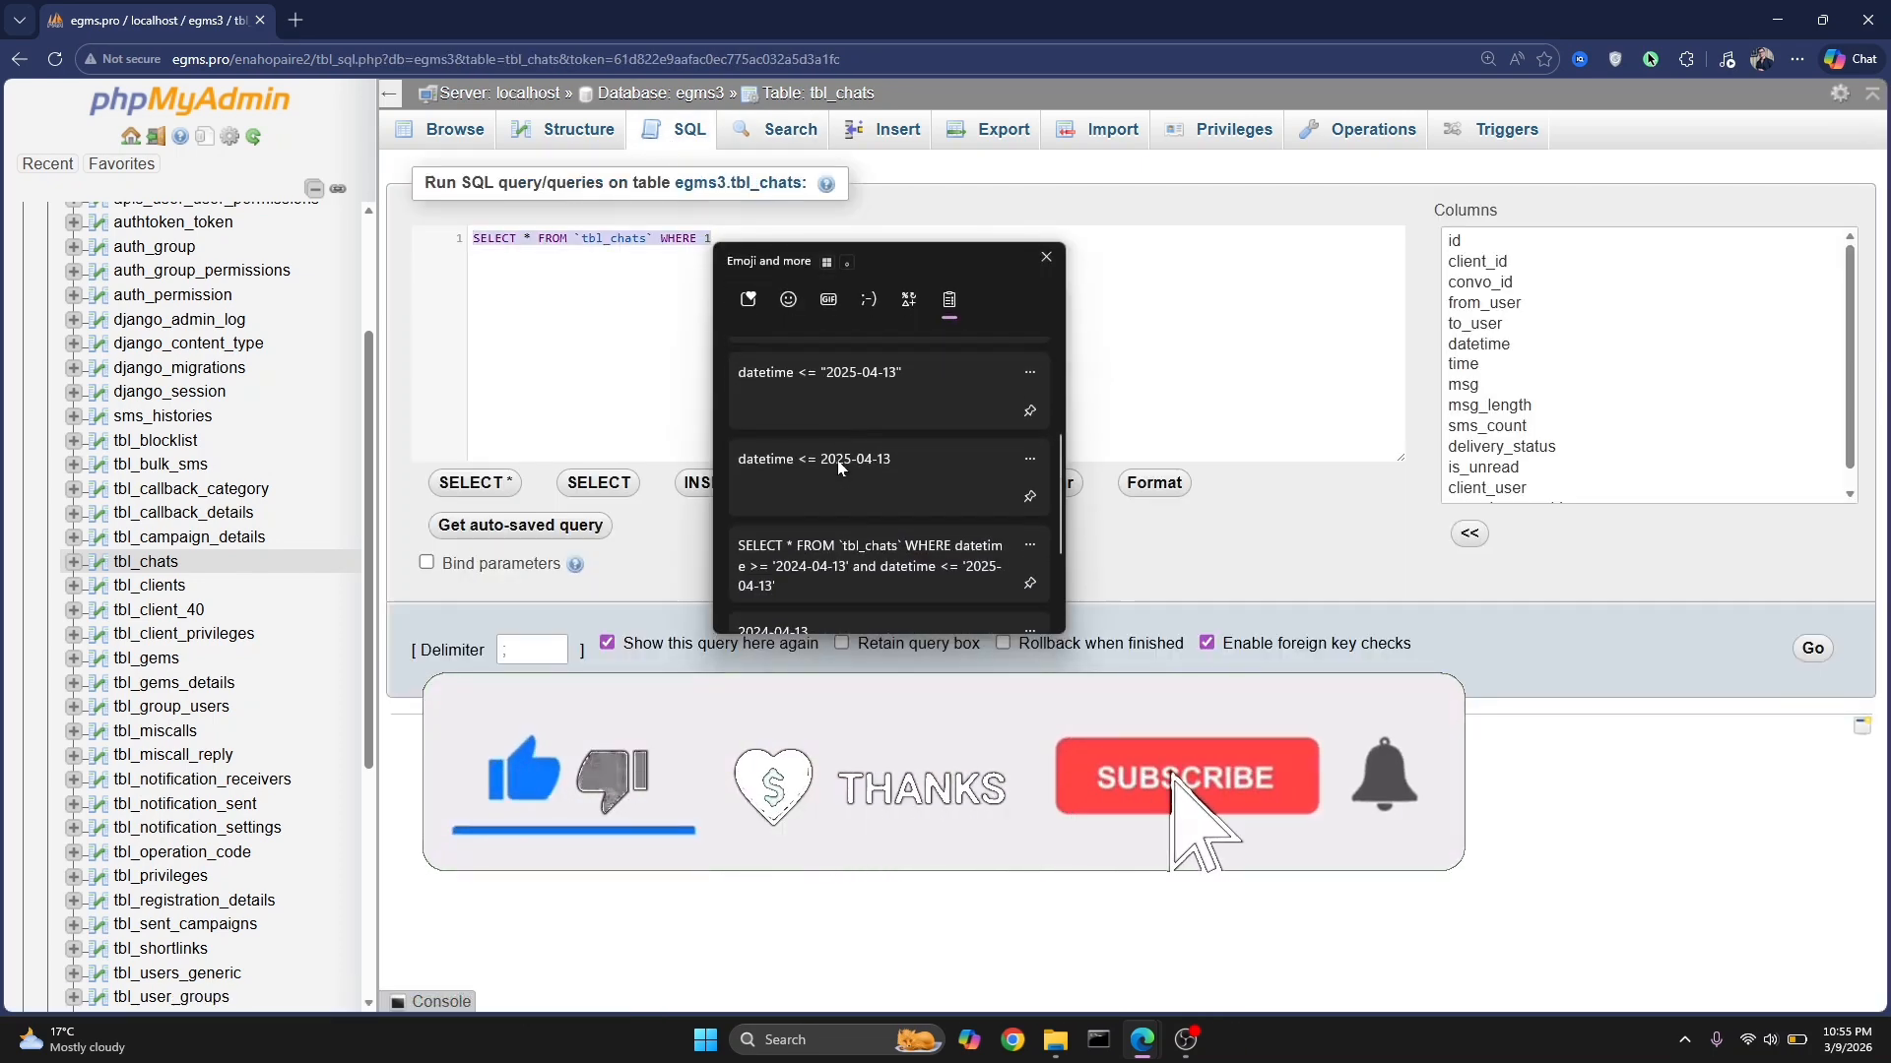
left_click(844, 581)
key("ctrl+Return")
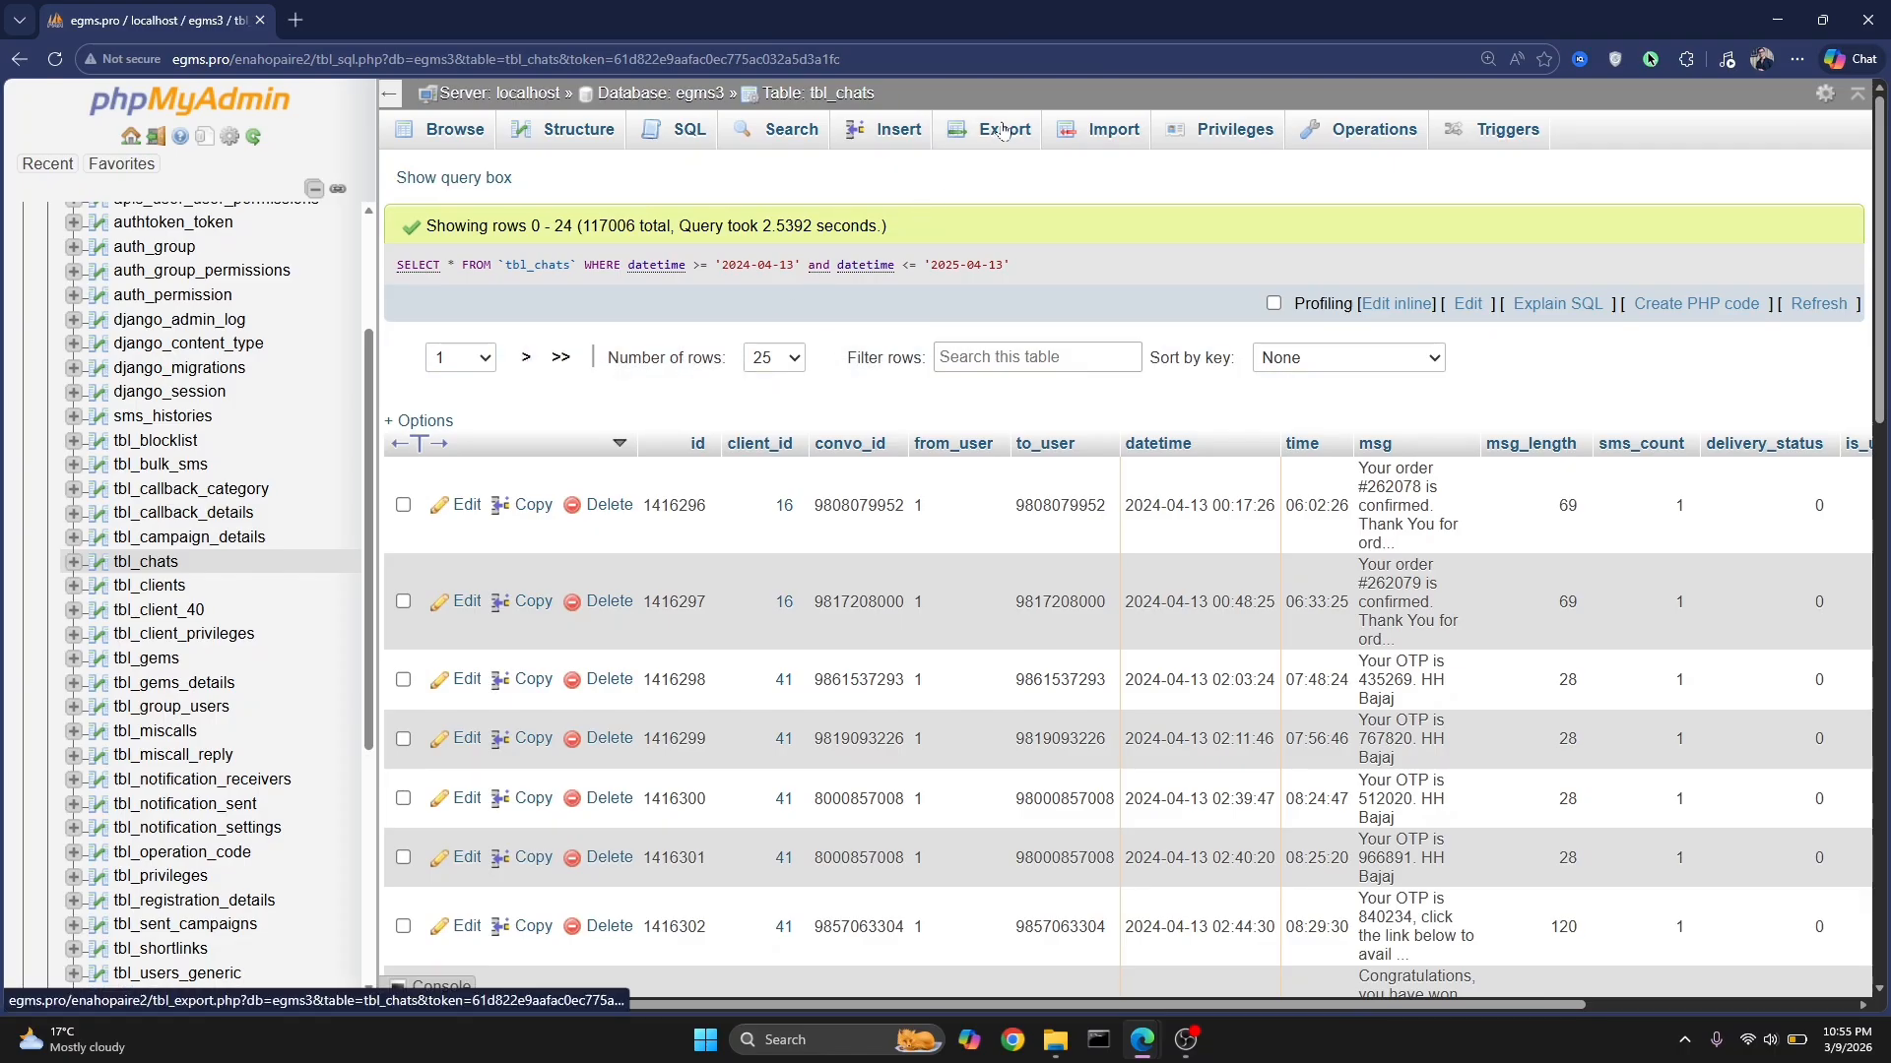
Step: Select three adjacent rows near the end of the first results page, and clear the row selection
scroll(880, 311, "down", 10)
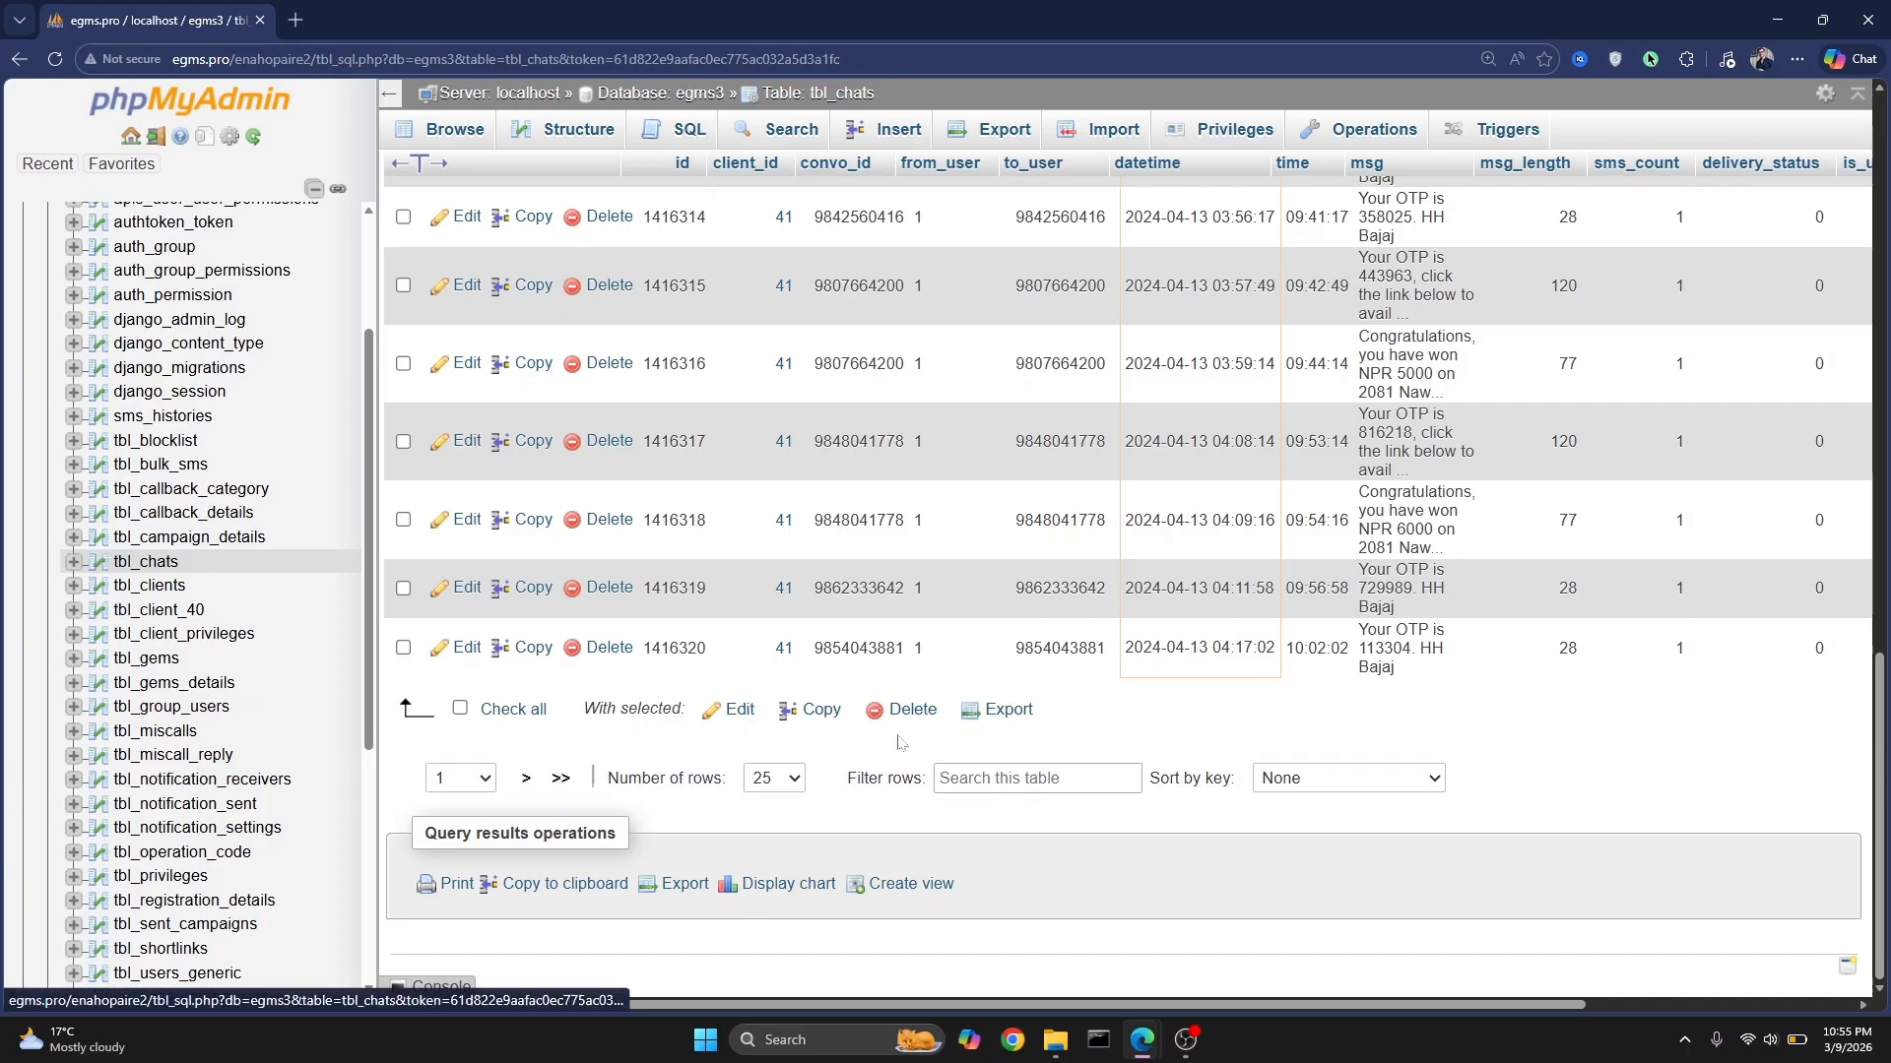
left_click(402, 588)
left_click(403, 519)
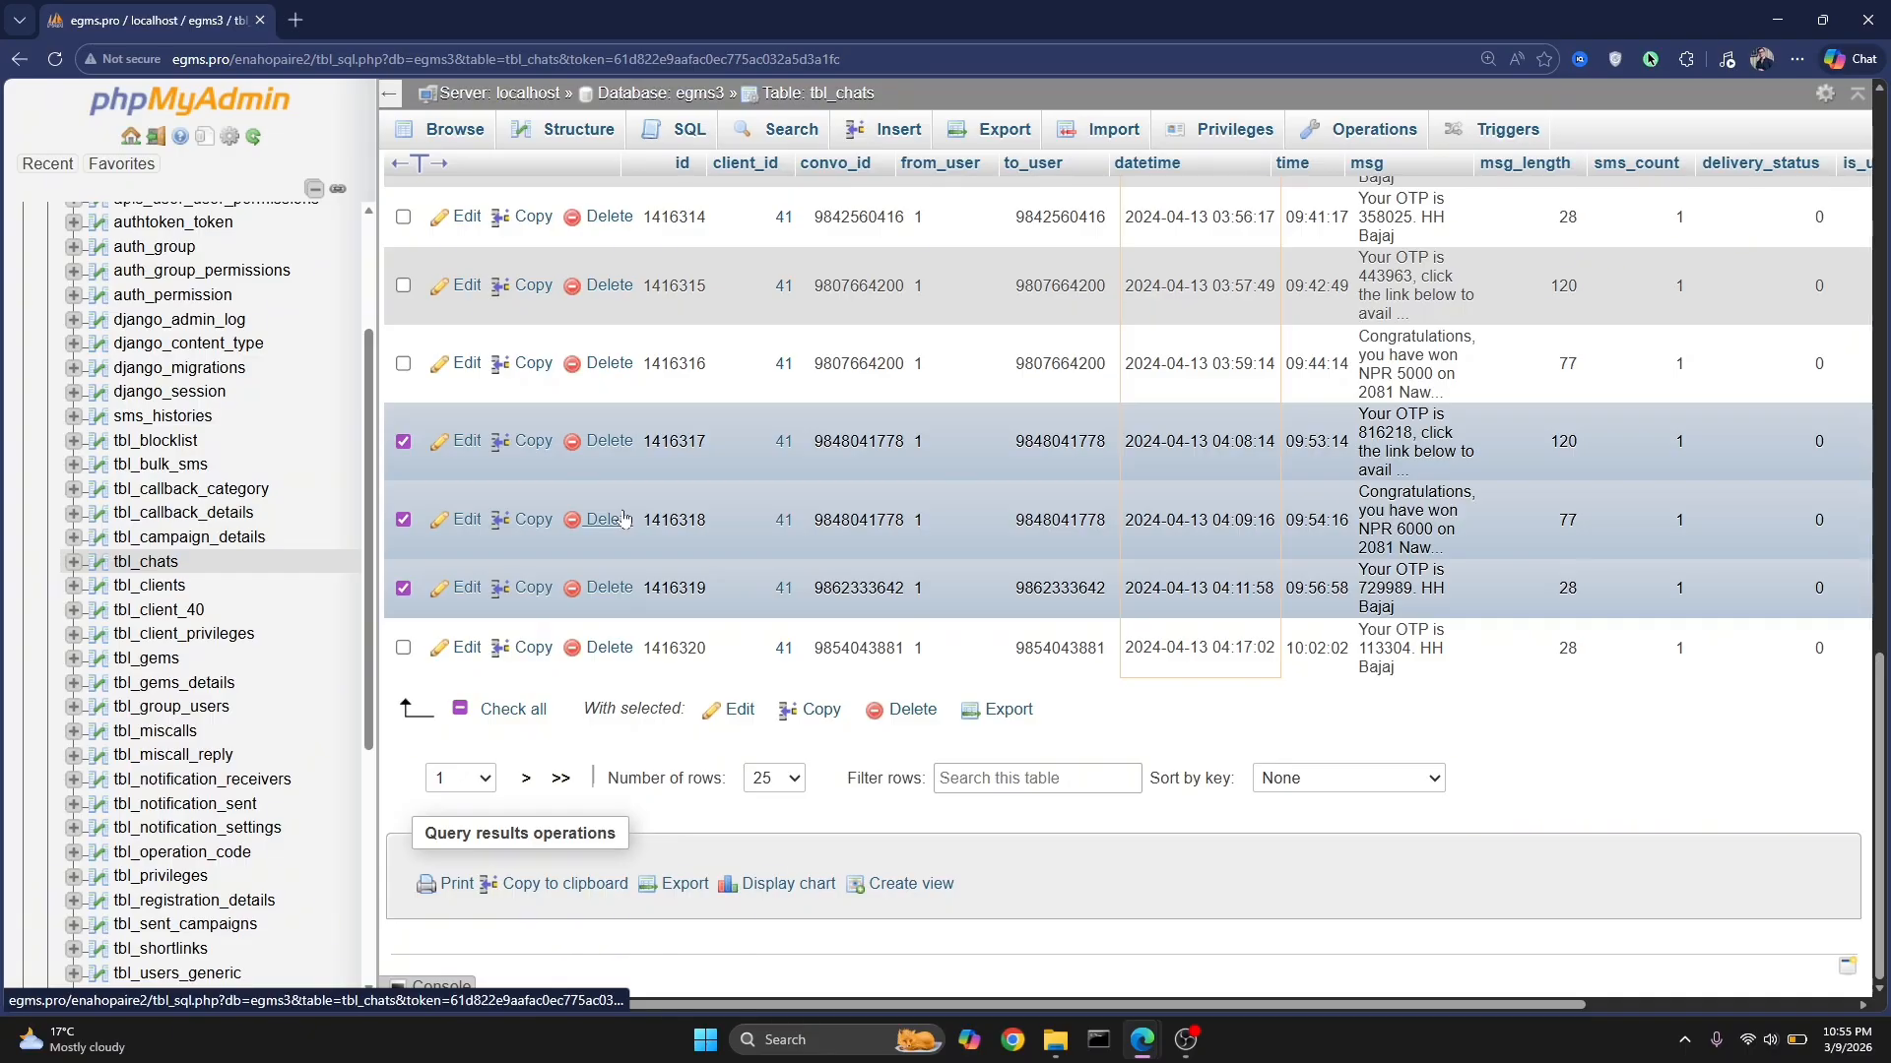
scroll(587, 588, "up", 3)
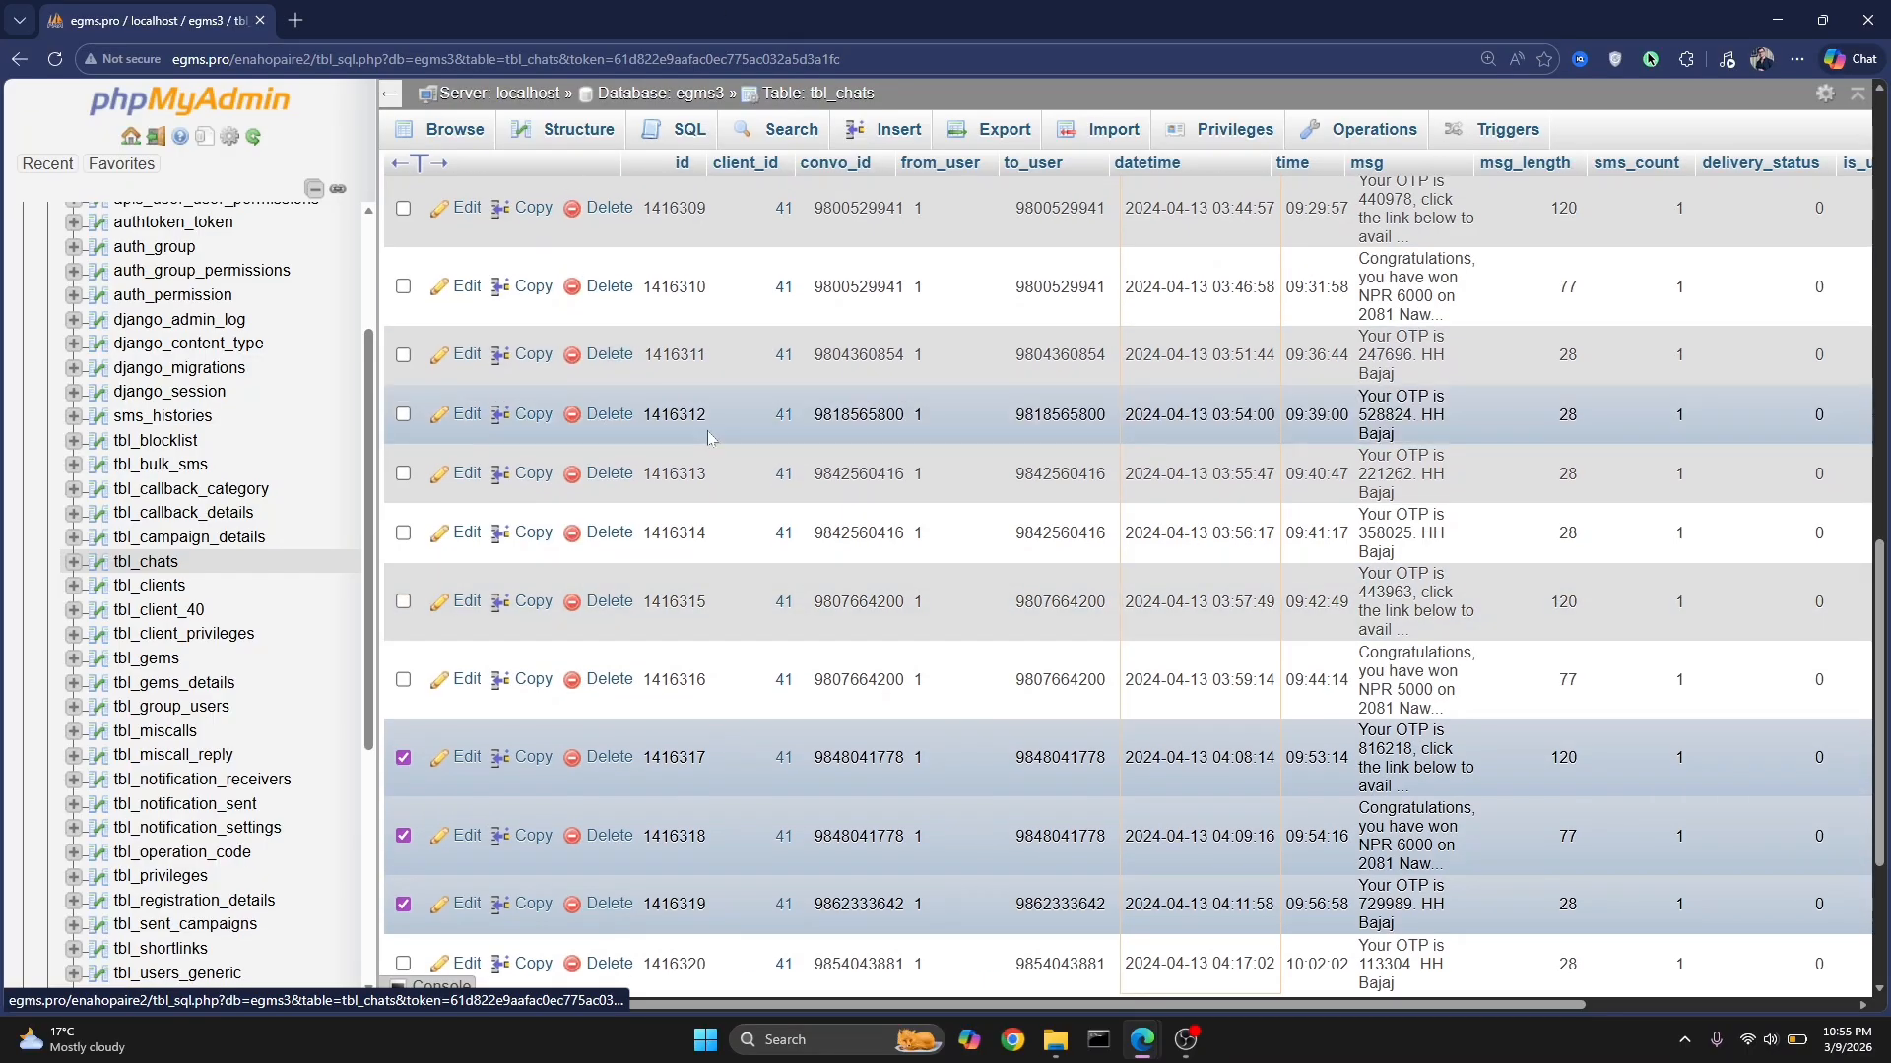
scroll(552, 640, "down", 3)
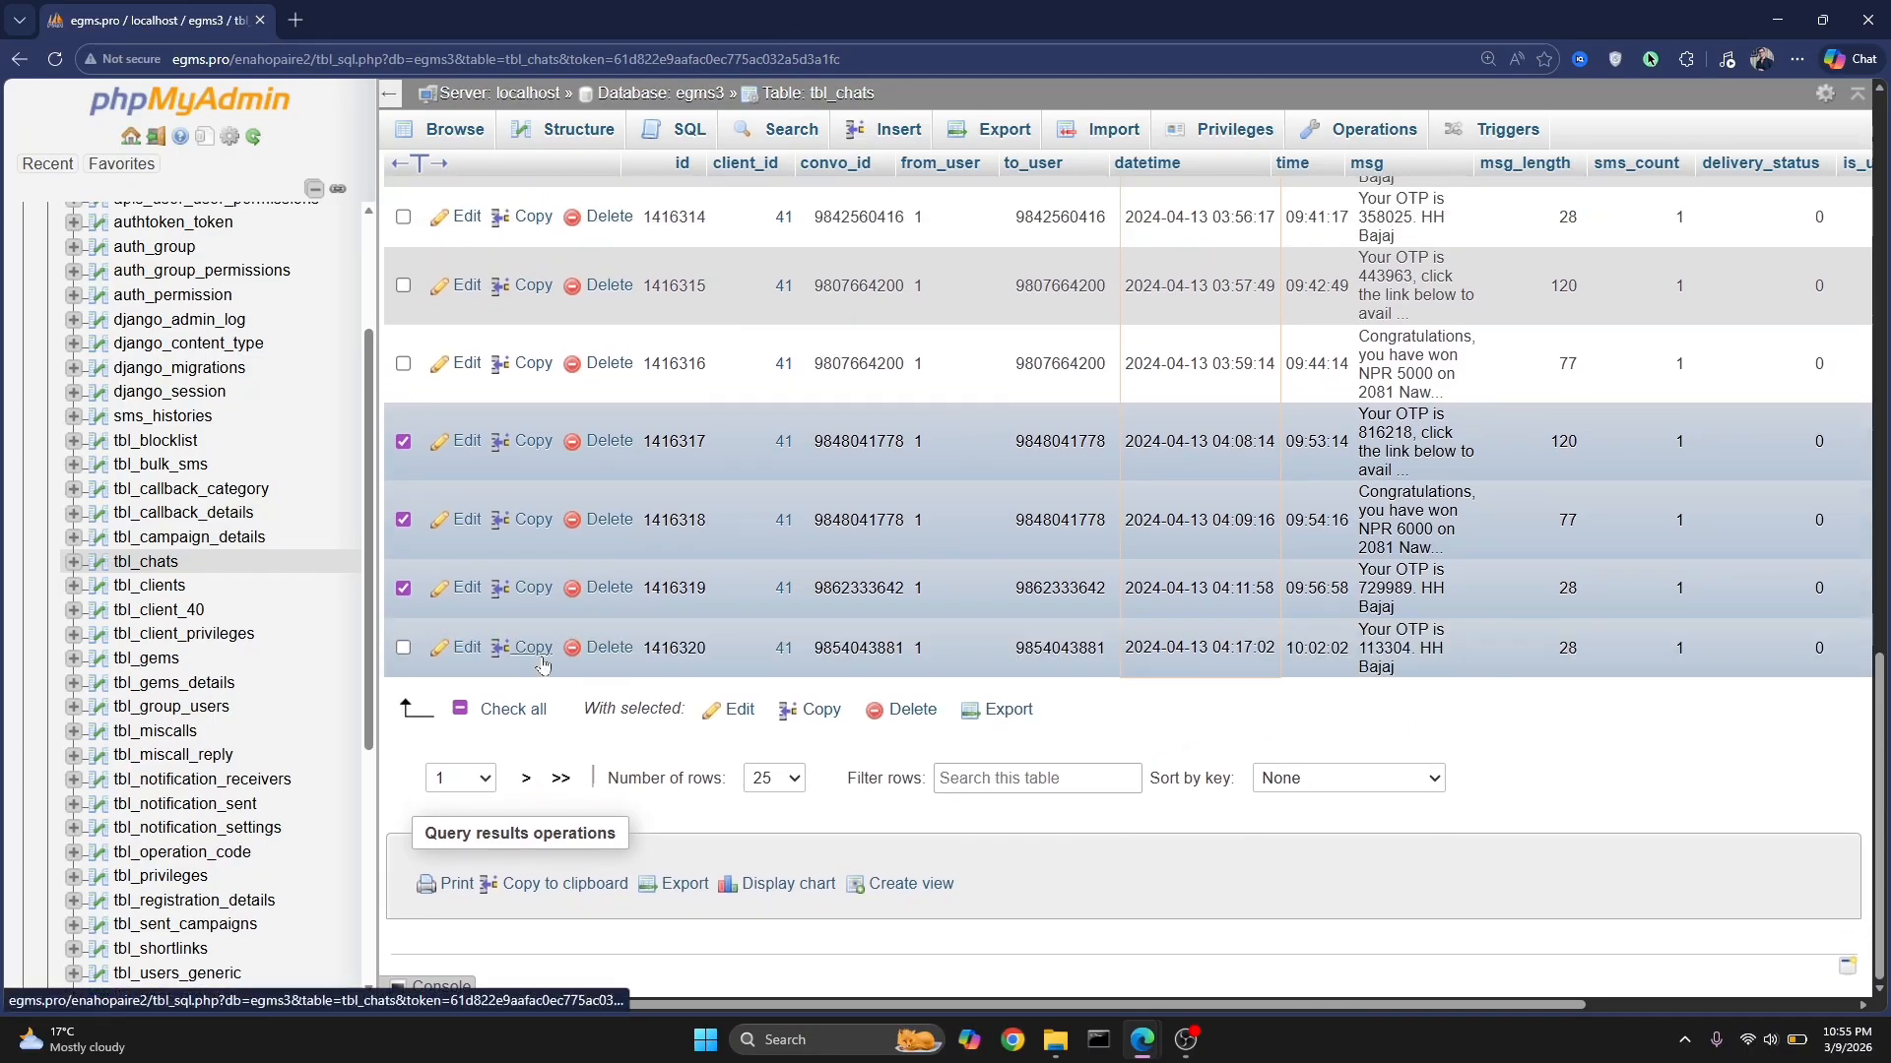
left_click(460, 709)
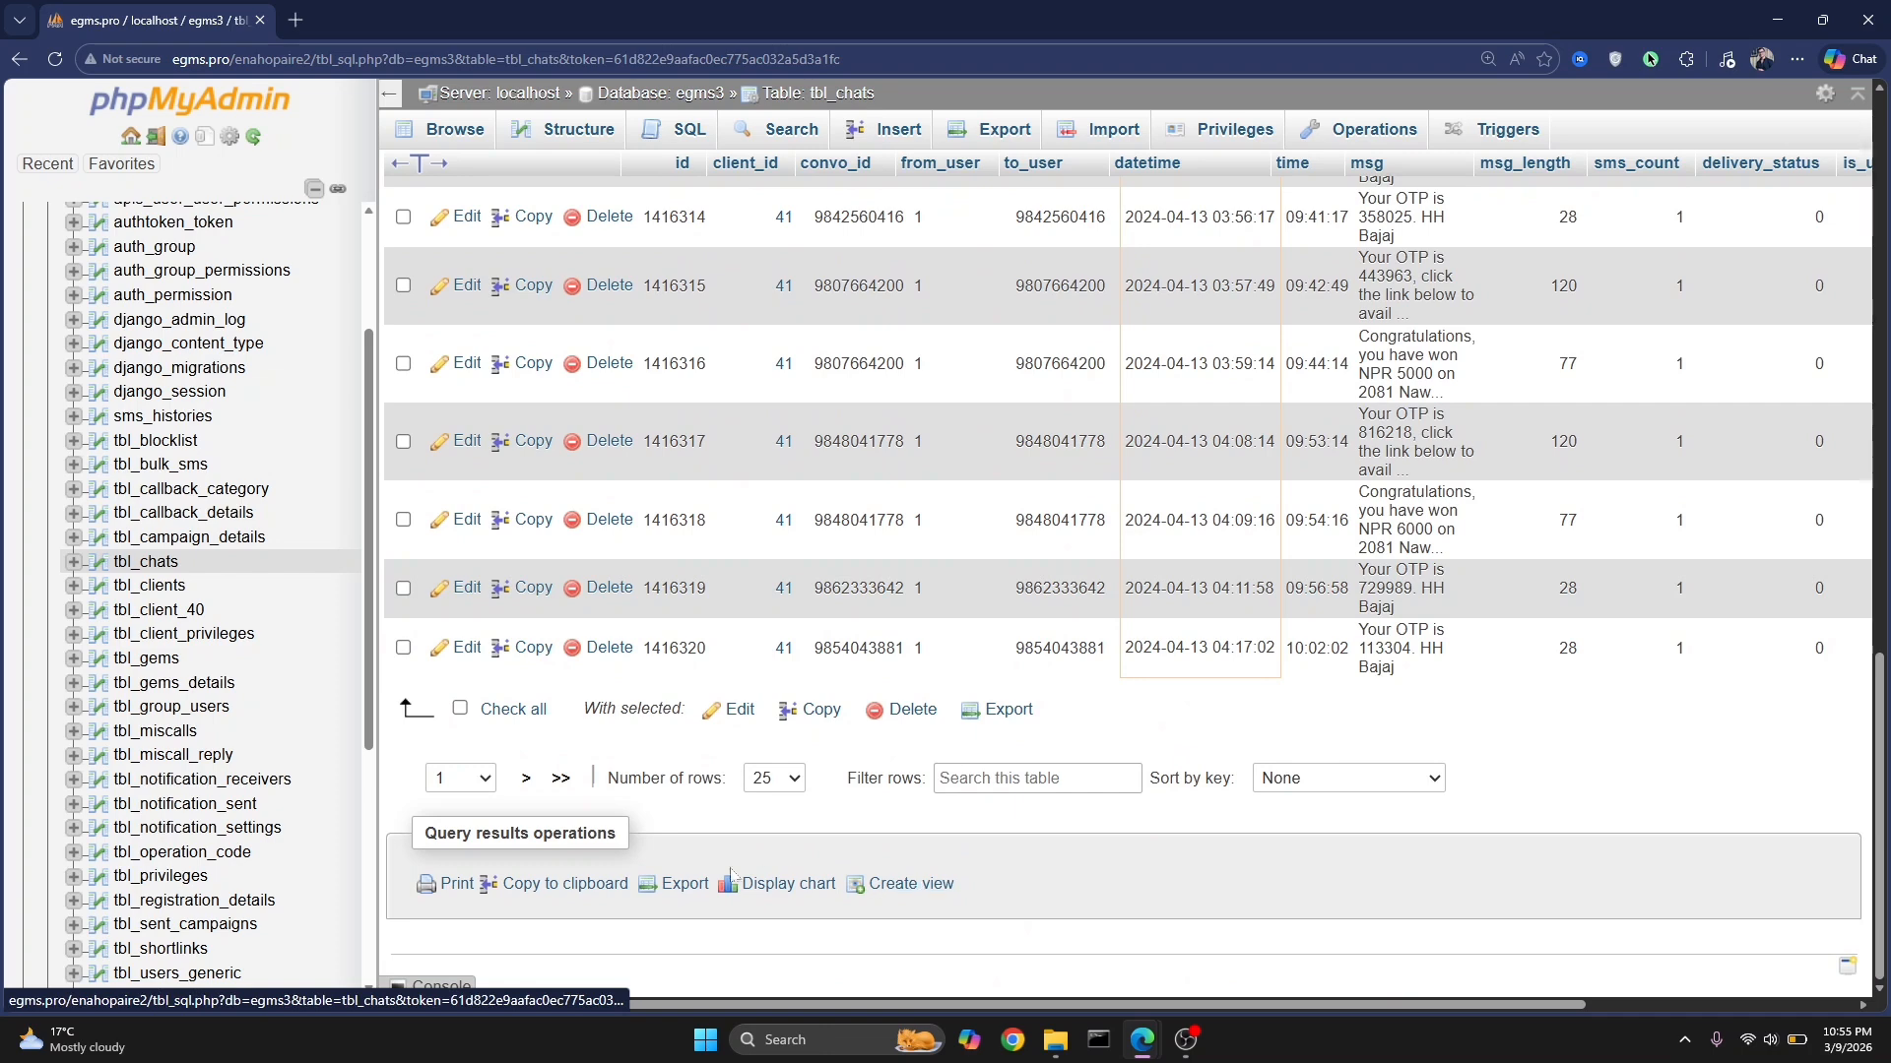
Step: Export the full set of query results from tbl_chats in CSV format with the quick export method
left_click(664, 886)
left_click(527, 467)
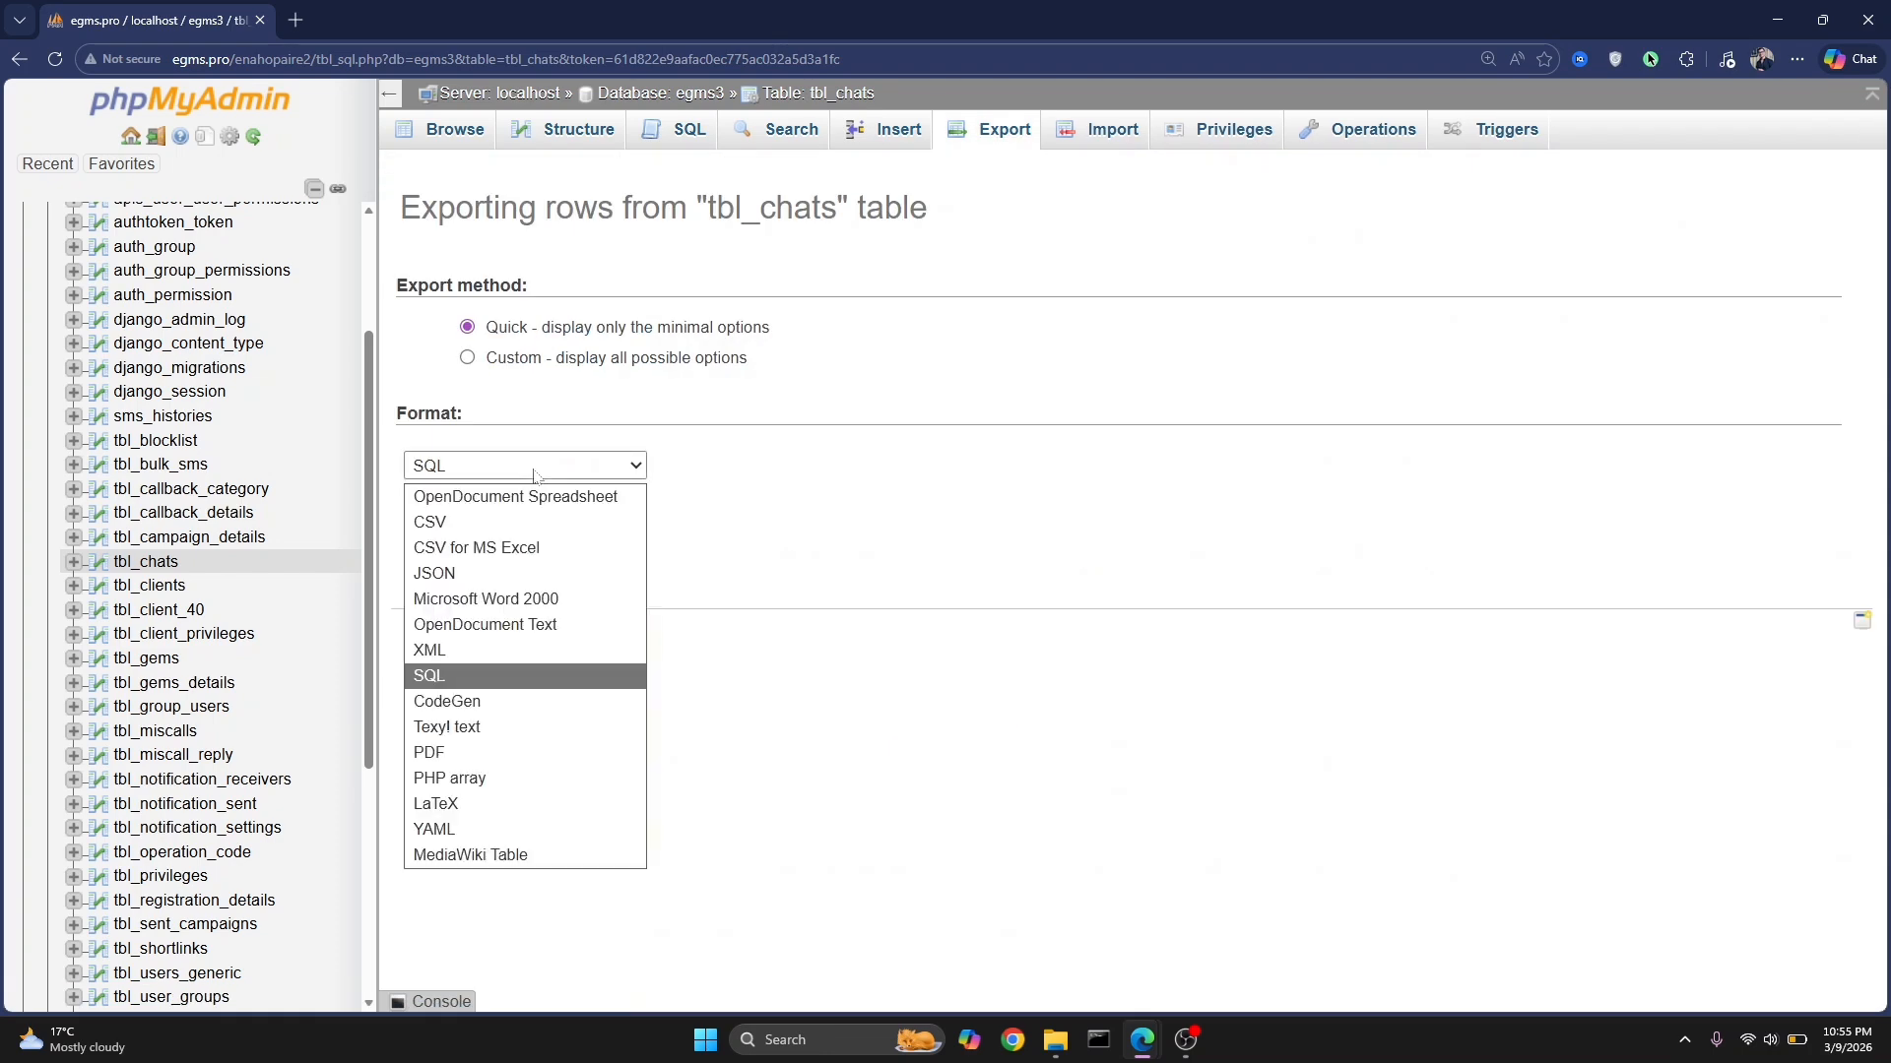
left_click(500, 530)
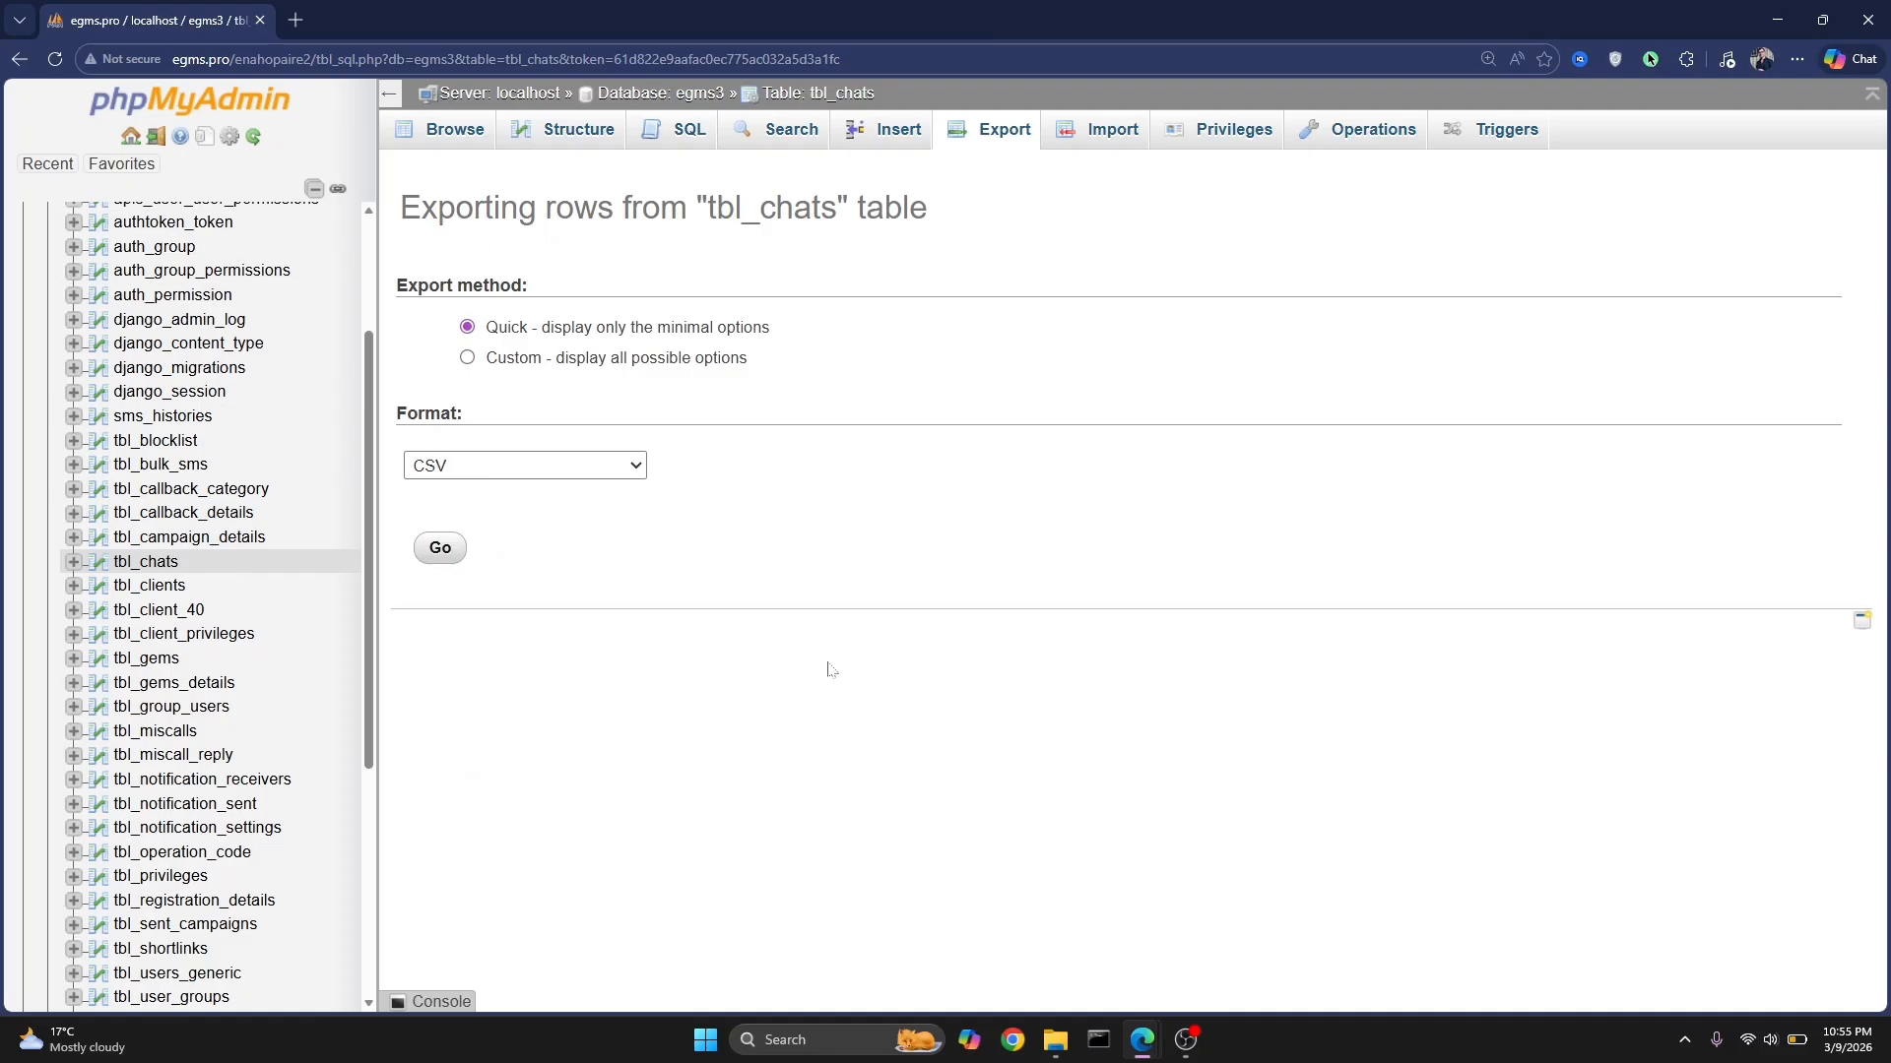
left_click(431, 555)
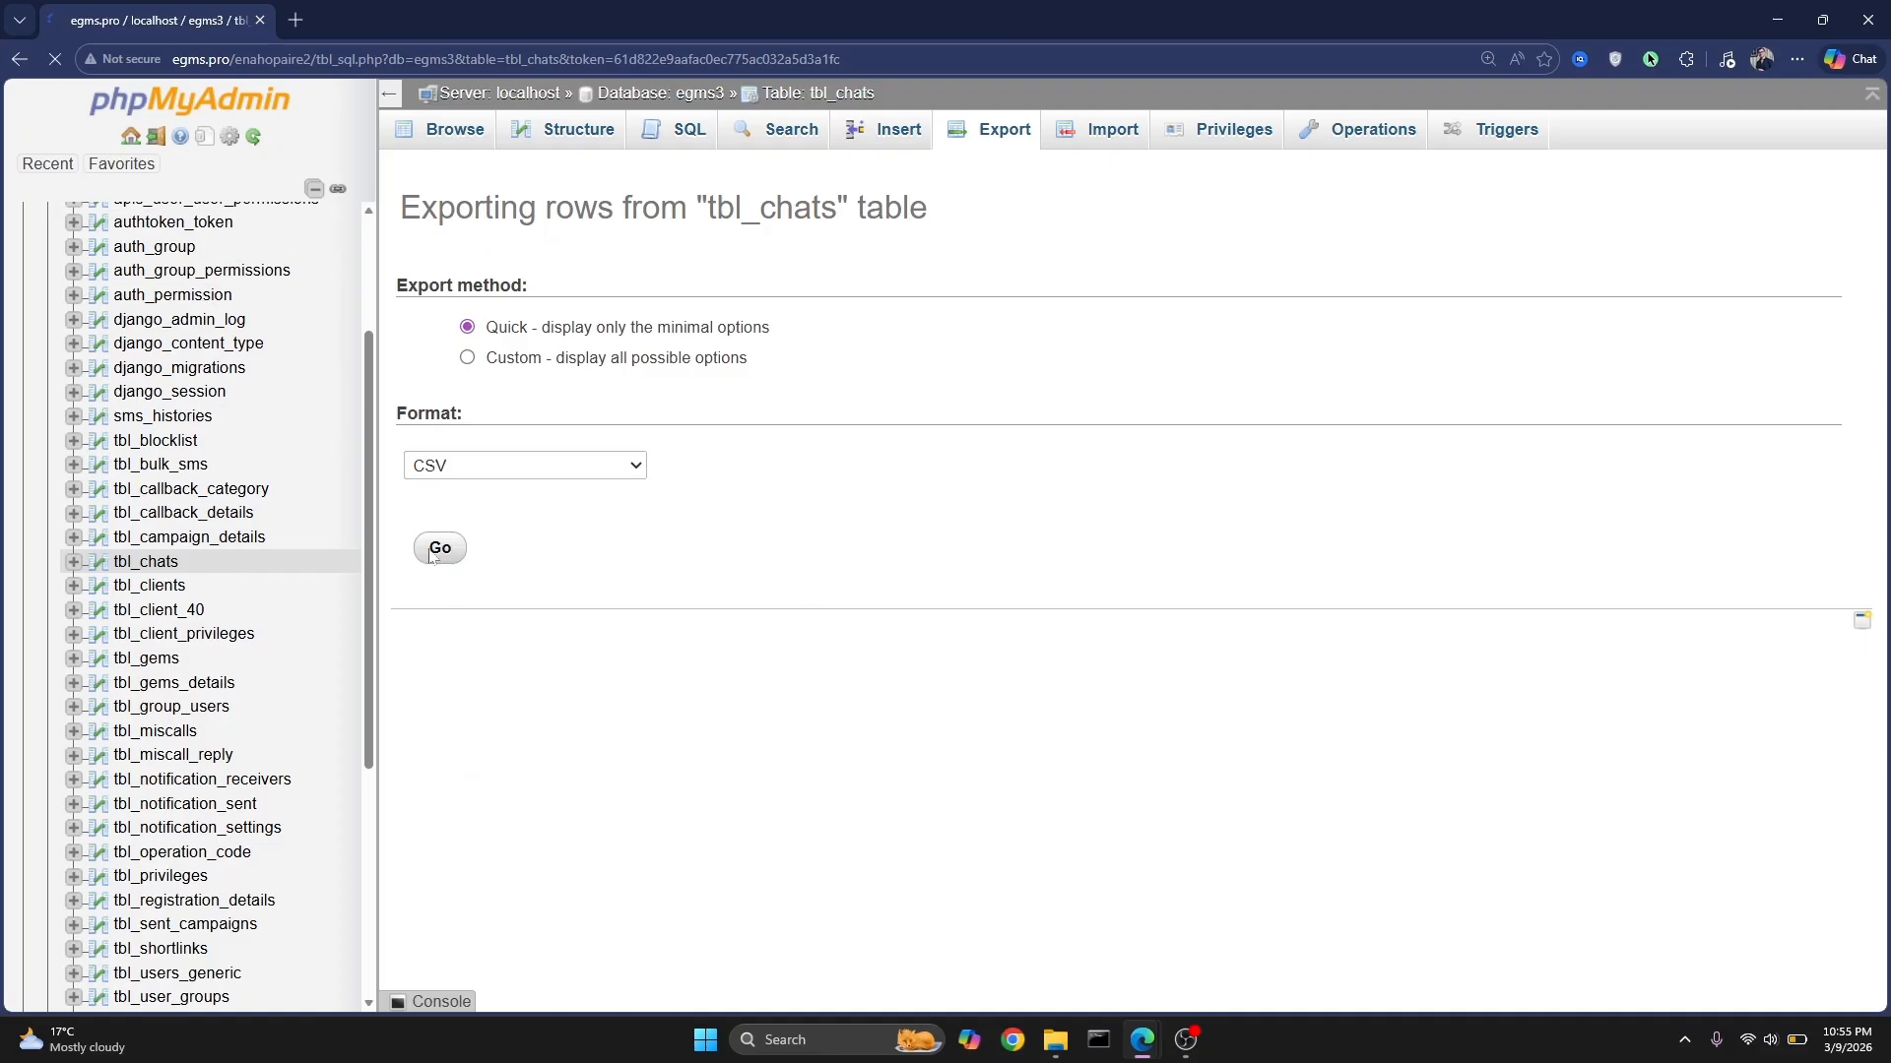